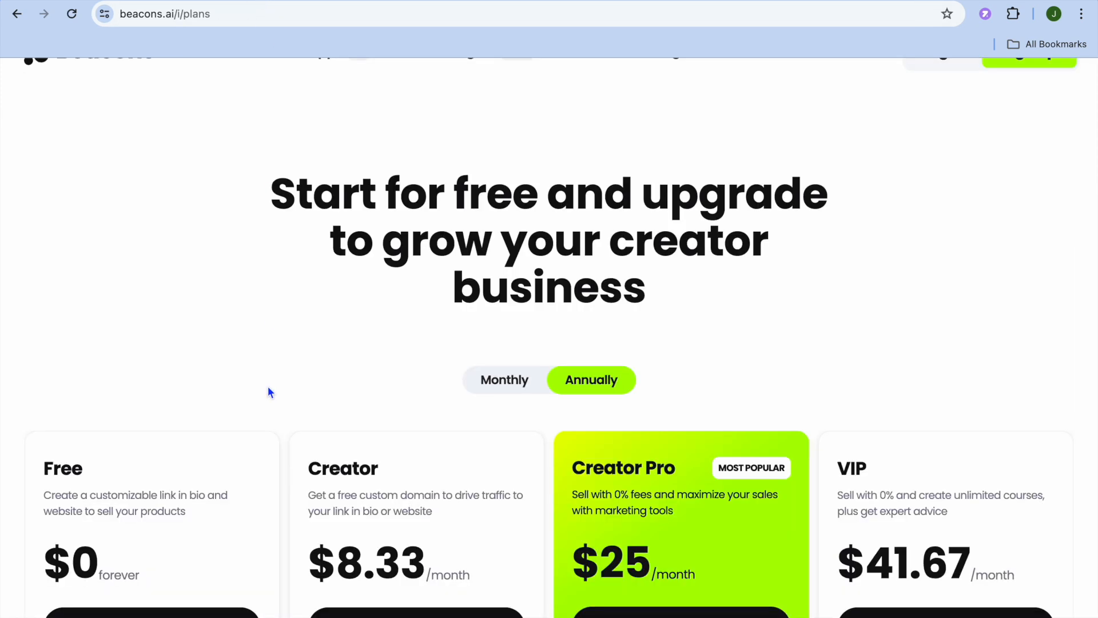
Step: Start a new site in the website builder and browse the available templates
{"action": "scroll", "coordinate": [269, 388], "scroll_direction": "down", "scroll_amount": 5}
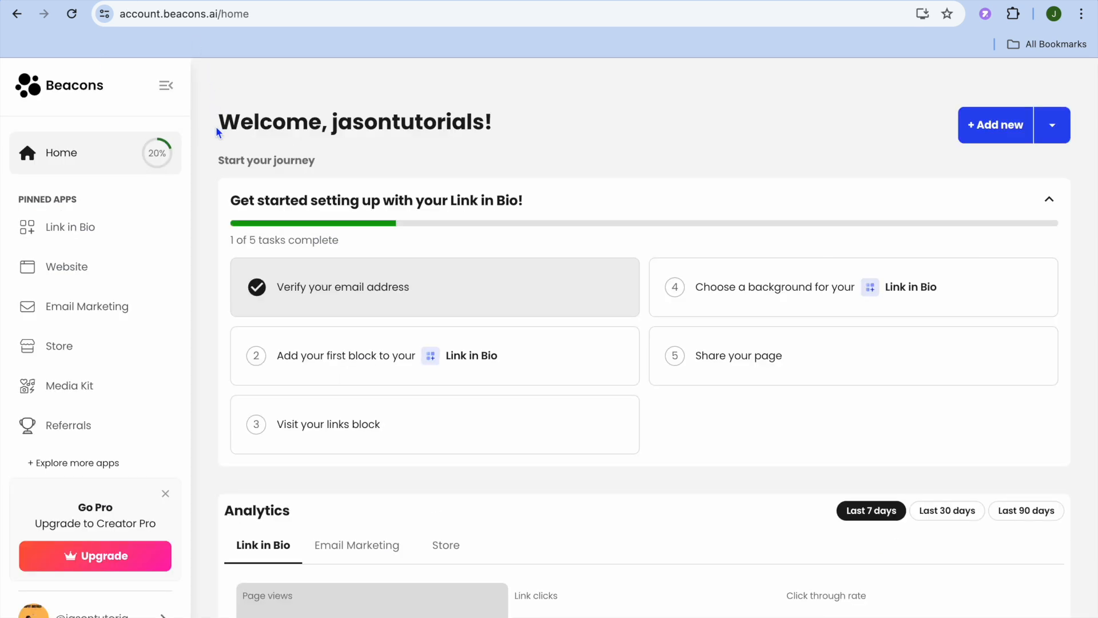
{"action": "left_click", "coordinate": [111, 272]}
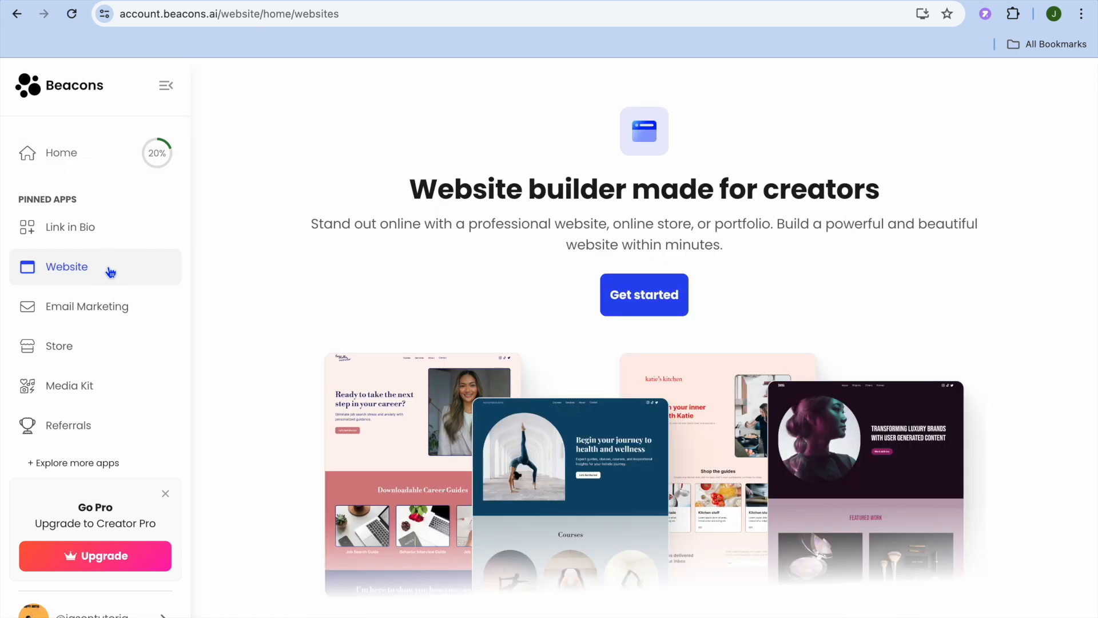
{"action": "left_click", "coordinate": [658, 302]}
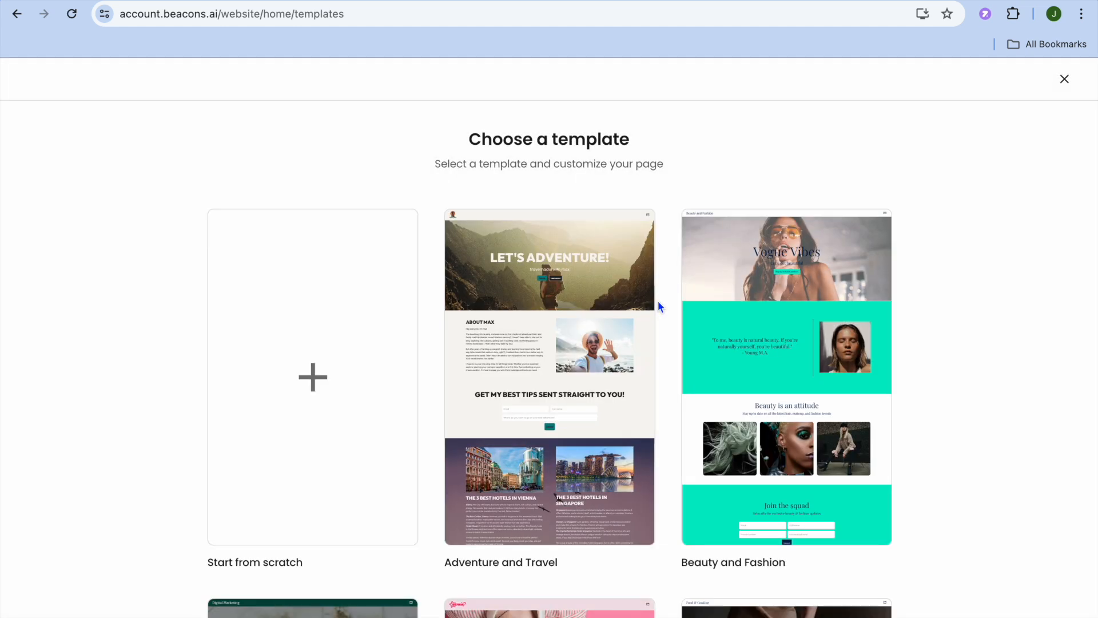
{"action": "scroll", "coordinate": [658, 303], "scroll_direction": "down", "scroll_amount": 10}
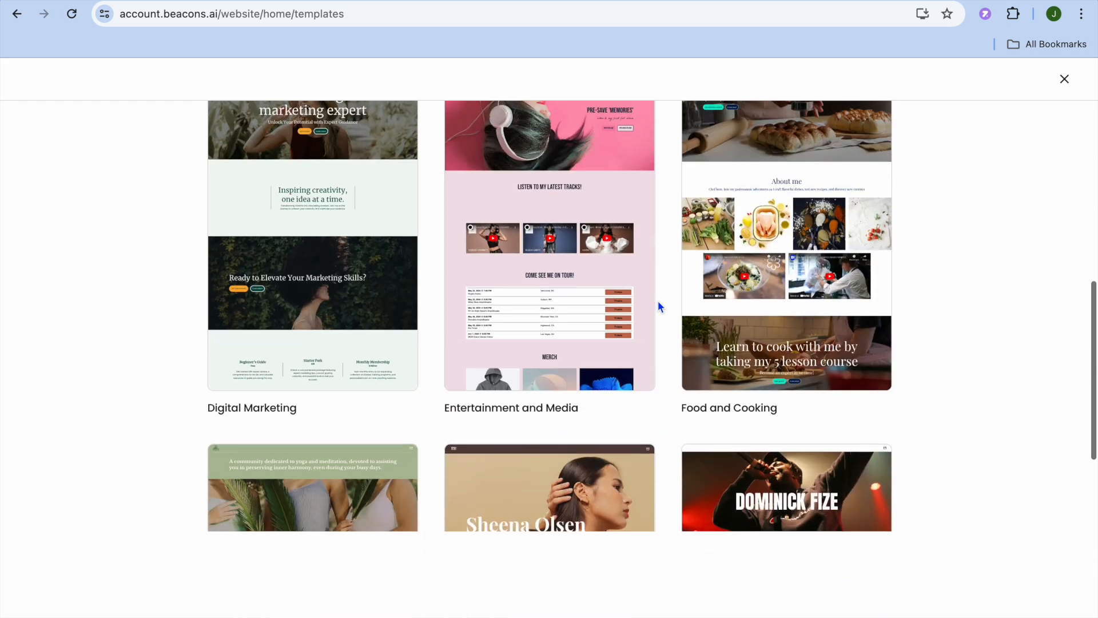
{"action": "scroll", "coordinate": [659, 303], "scroll_direction": "down", "scroll_amount": 10}
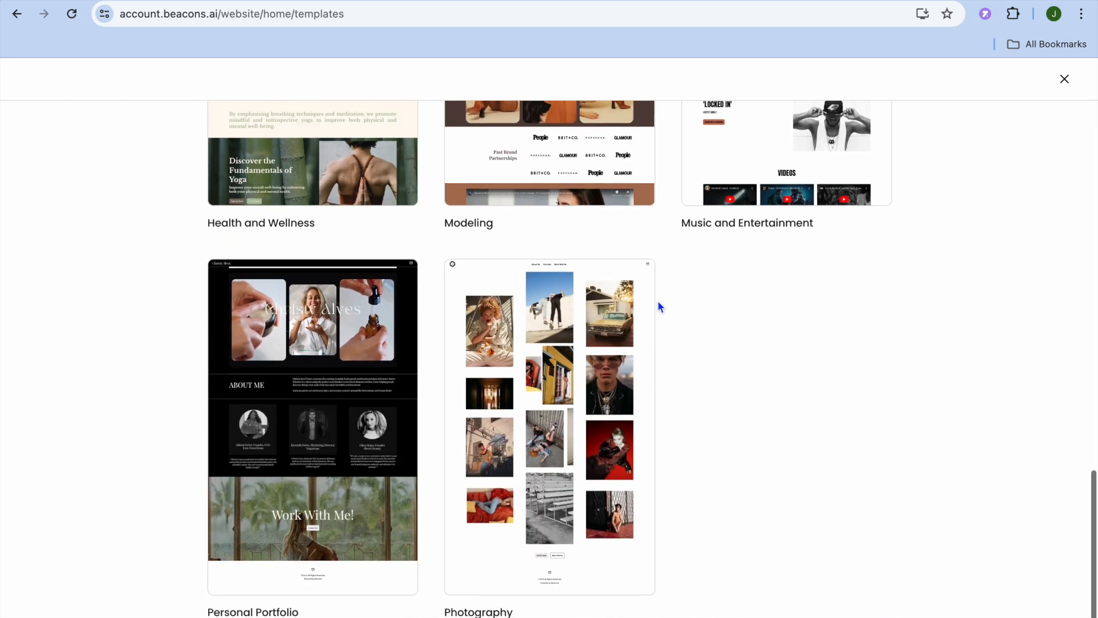
{"action": "scroll", "coordinate": [658, 307], "scroll_direction": "up", "scroll_amount": 4}
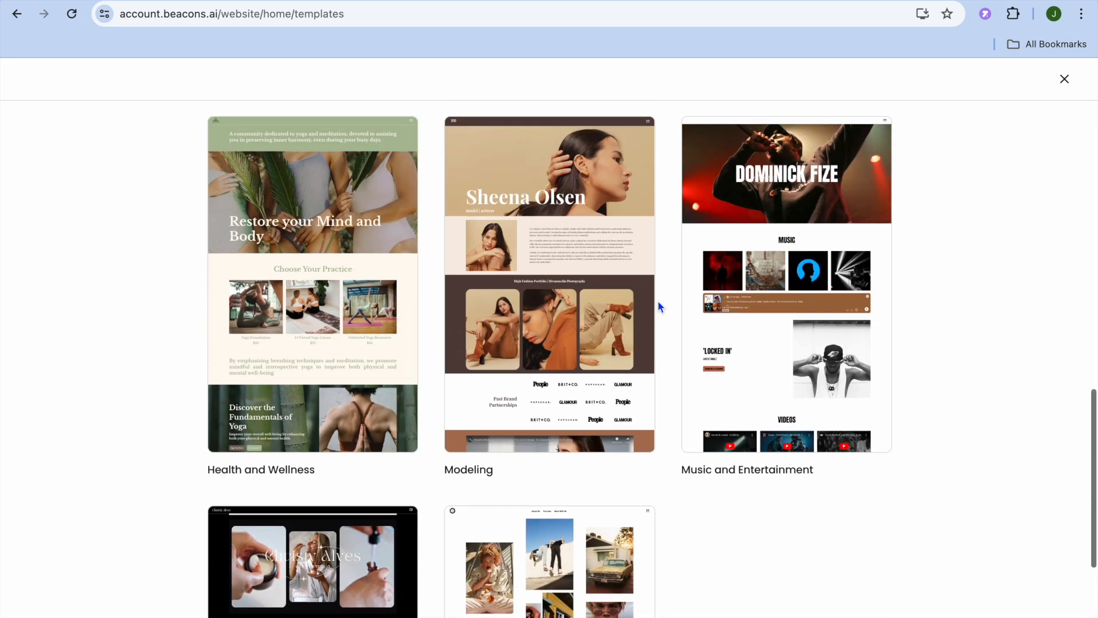
{"action": "scroll", "coordinate": [658, 303], "scroll_direction": "up", "scroll_amount": 15}
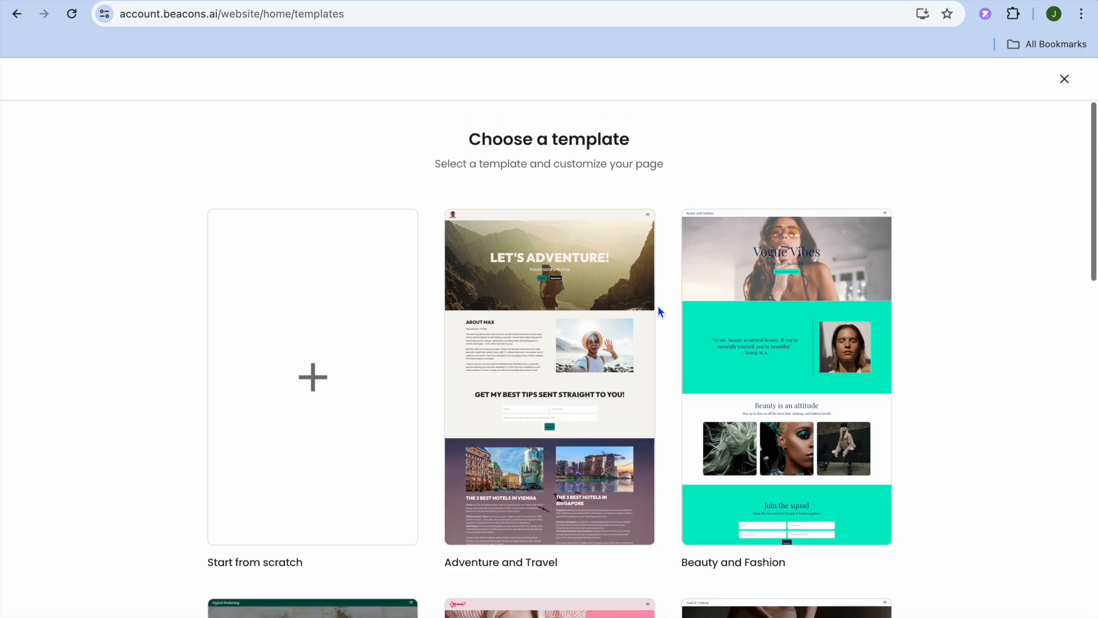
{"action": "scroll", "coordinate": [659, 311], "scroll_direction": "down", "scroll_amount": 1}
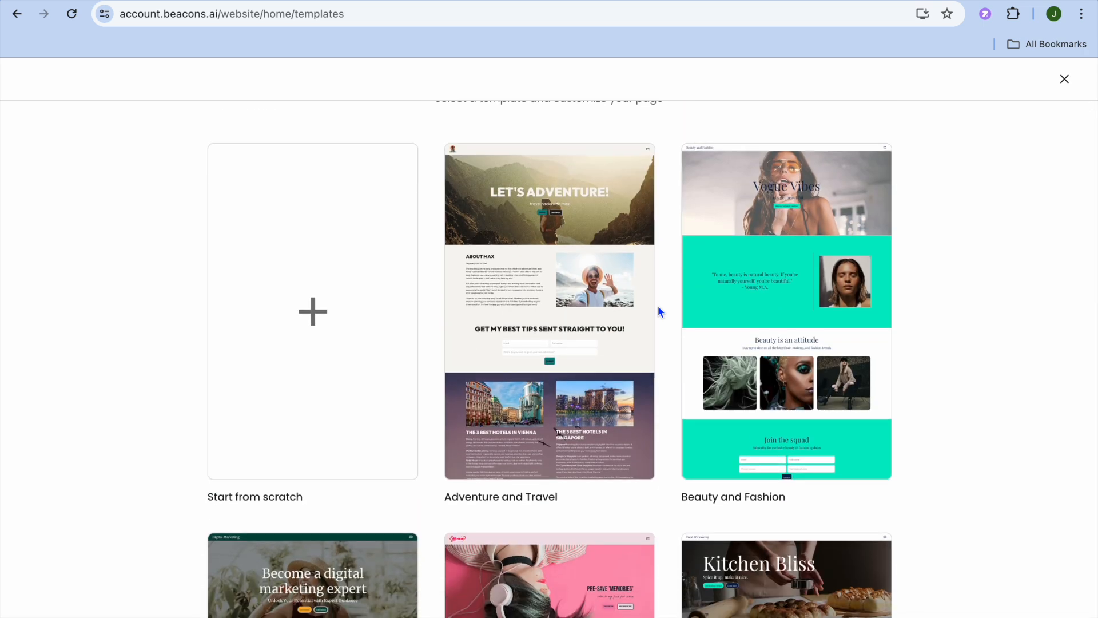
Step: Preview the Adventure and Travel template and use it for the new website
{"action": "mouse_move", "coordinate": [547, 314]}
{"action": "left_click", "coordinate": [546, 323]}
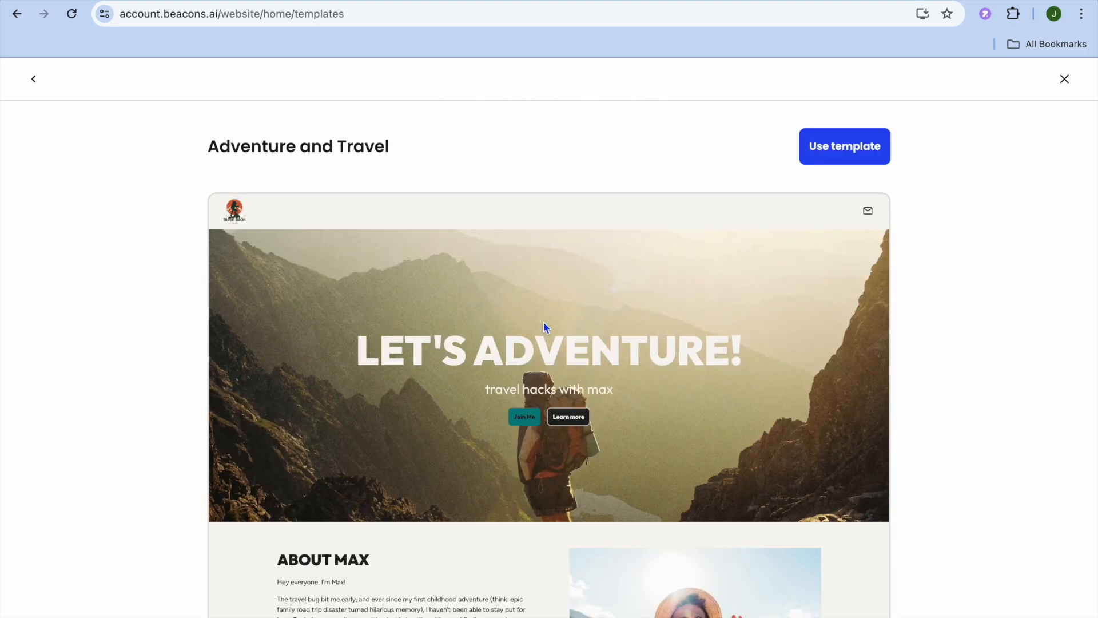
{"action": "scroll", "coordinate": [609, 294], "scroll_direction": "down", "scroll_amount": 20}
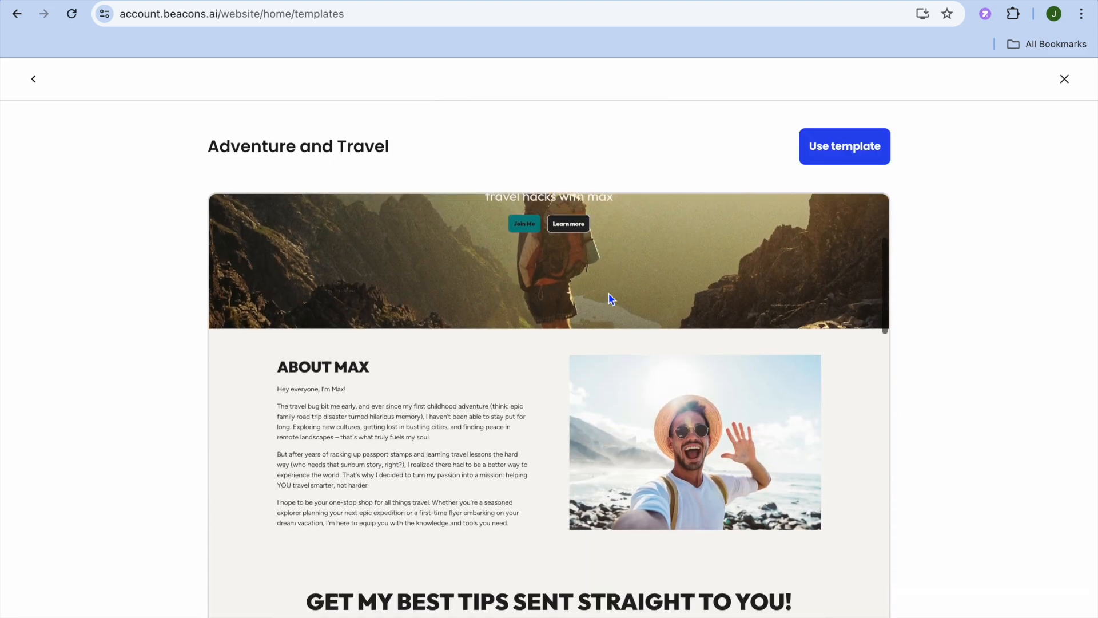
{"action": "scroll", "coordinate": [611, 297], "scroll_direction": "down", "scroll_amount": 15}
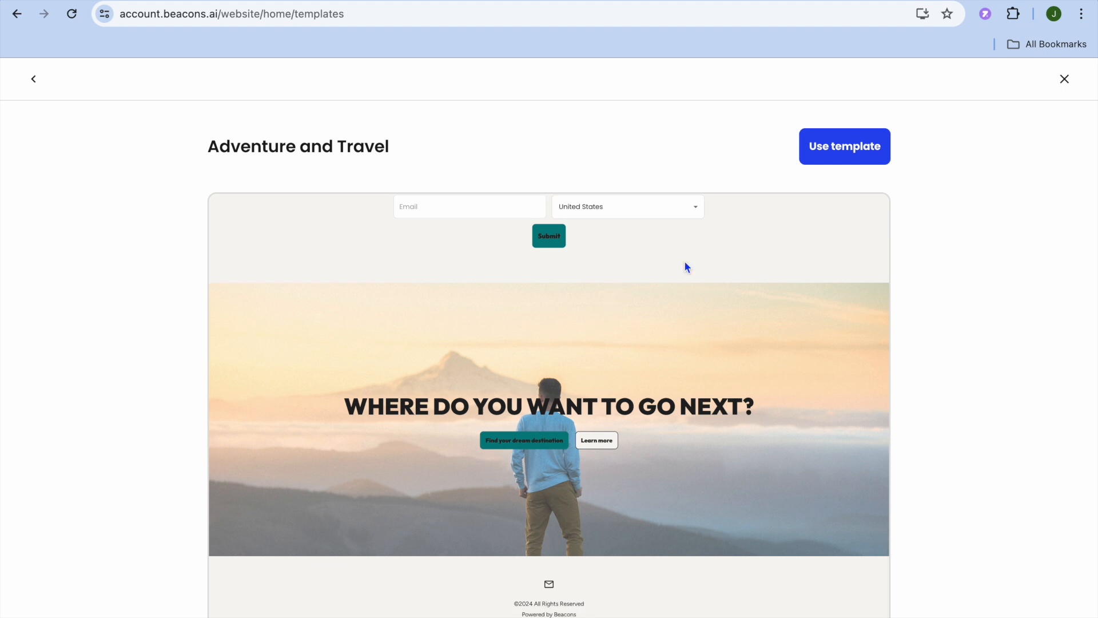
{"action": "left_click", "coordinate": [829, 158]}
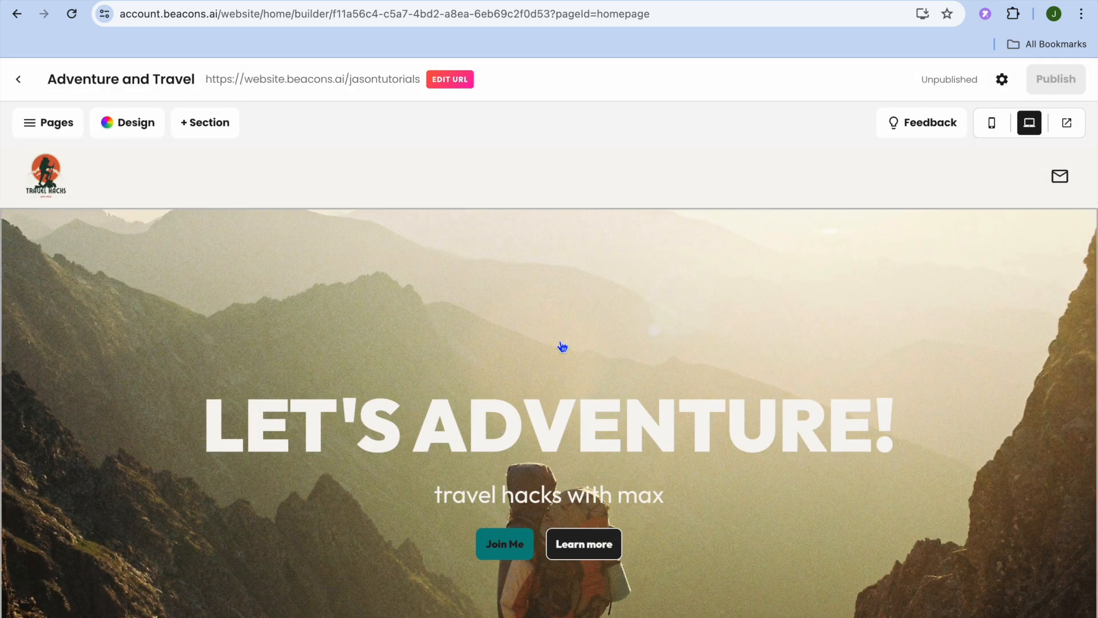
Step: Open the hero section for editing and view the options for adding an image or video
{"action": "scroll", "coordinate": [562, 346], "scroll_direction": "down", "scroll_amount": 8}
{"action": "scroll", "coordinate": [561, 345], "scroll_direction": "up", "scroll_amount": 8}
{"action": "left_click", "coordinate": [479, 356]}
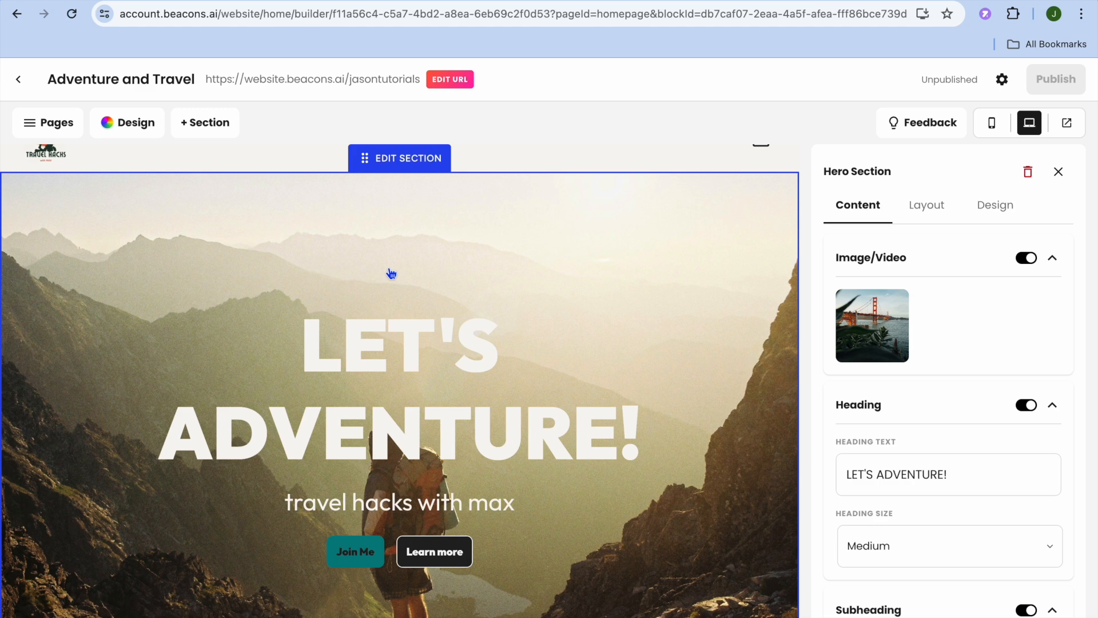
{"action": "left_click", "coordinate": [878, 324]}
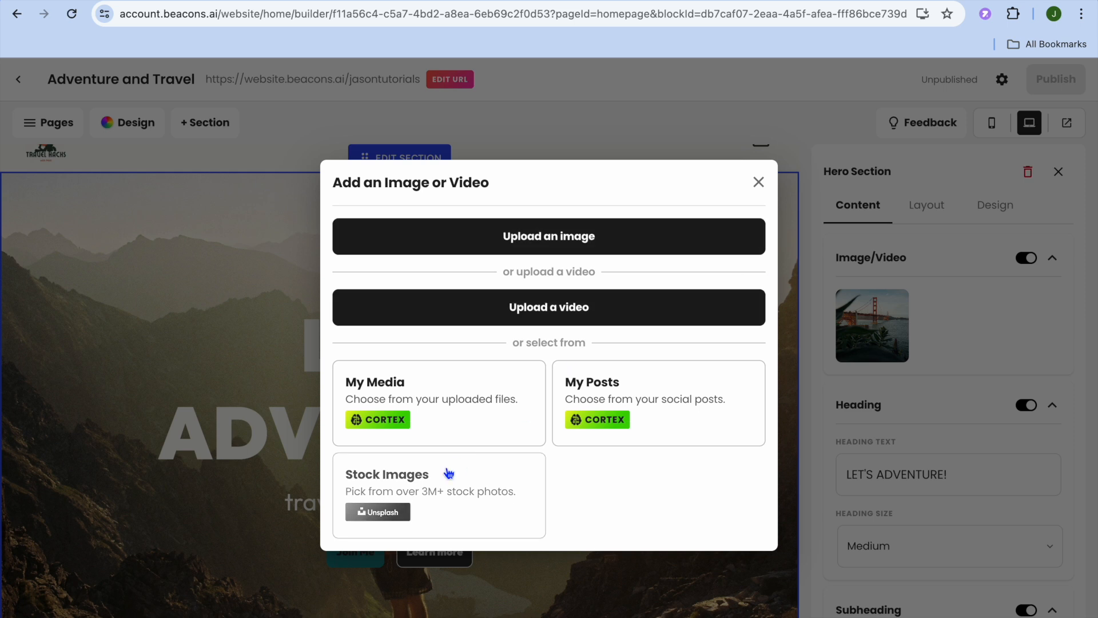
{"action": "left_click", "coordinate": [759, 182]}
Step: Try the Extra Large size for the hero heading and set it to Medium
{"action": "scroll", "coordinate": [903, 456], "scroll_direction": "down", "scroll_amount": 1}
{"action": "scroll", "coordinate": [903, 456], "scroll_direction": "down", "scroll_amount": 4}
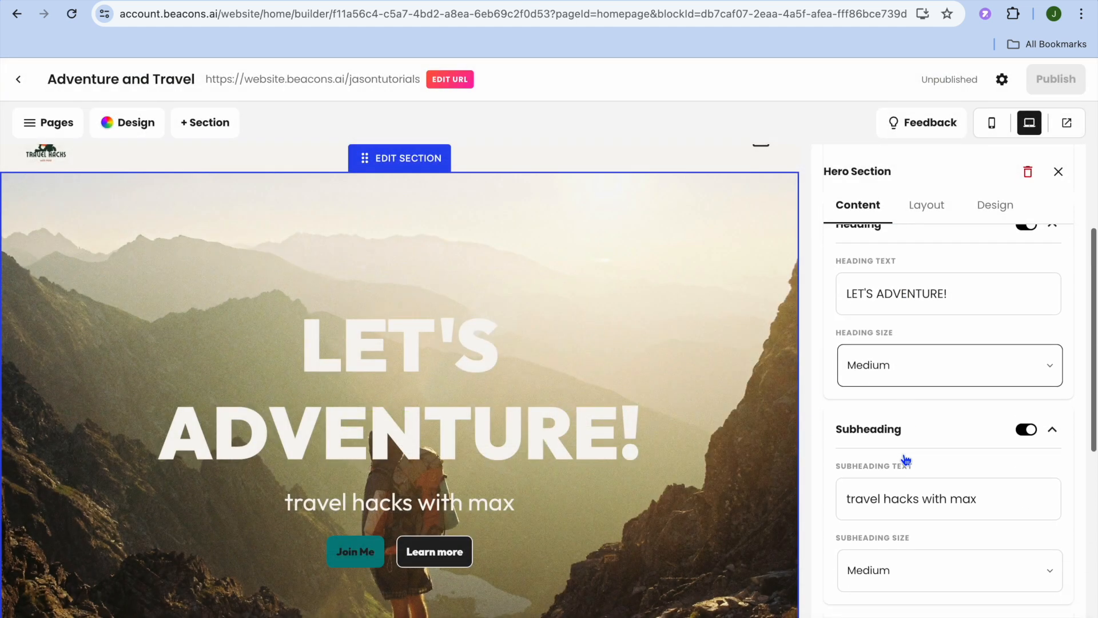
{"action": "scroll", "coordinate": [904, 454], "scroll_direction": "up", "scroll_amount": 2}
{"action": "left_click", "coordinate": [975, 326]}
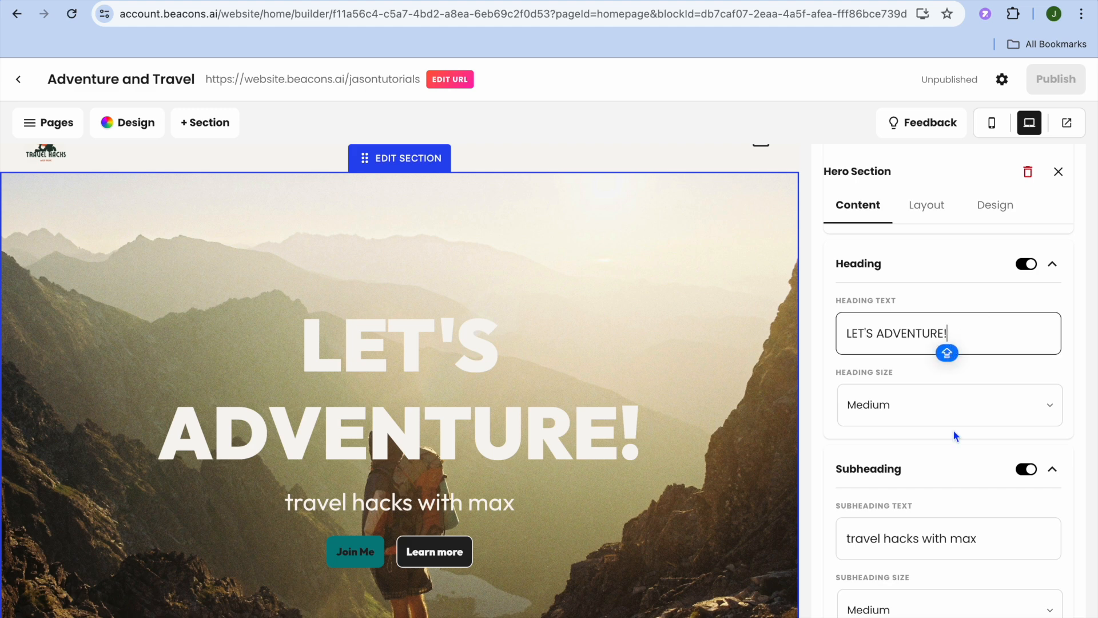
{"action": "left_click", "coordinate": [972, 406]}
{"action": "left_click", "coordinate": [970, 406]}
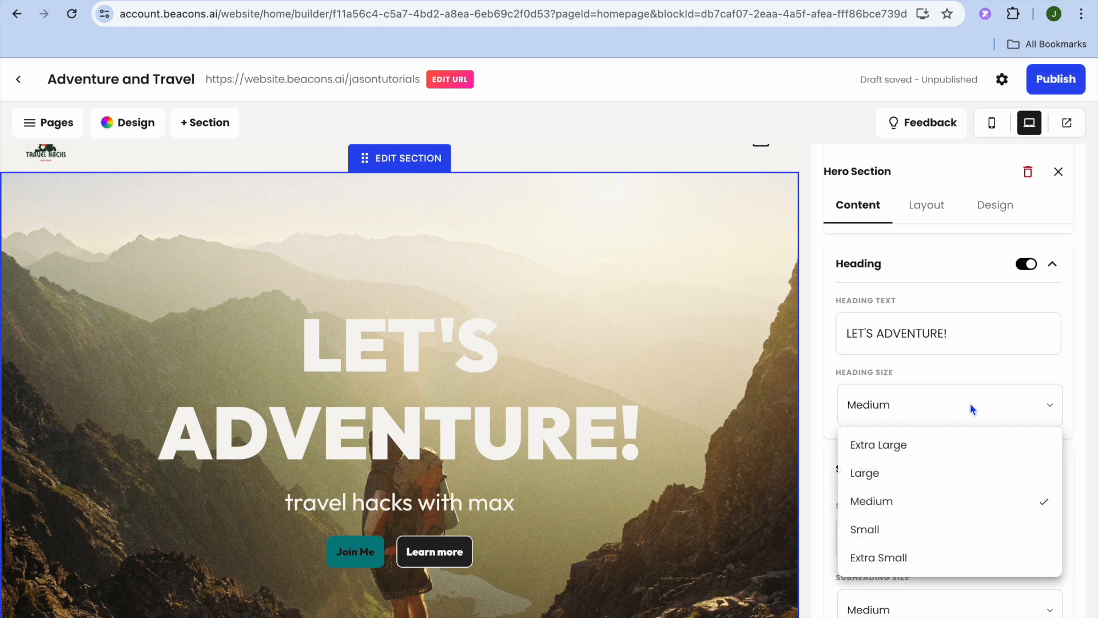
{"action": "left_click", "coordinate": [938, 445]}
{"action": "left_click", "coordinate": [955, 406]}
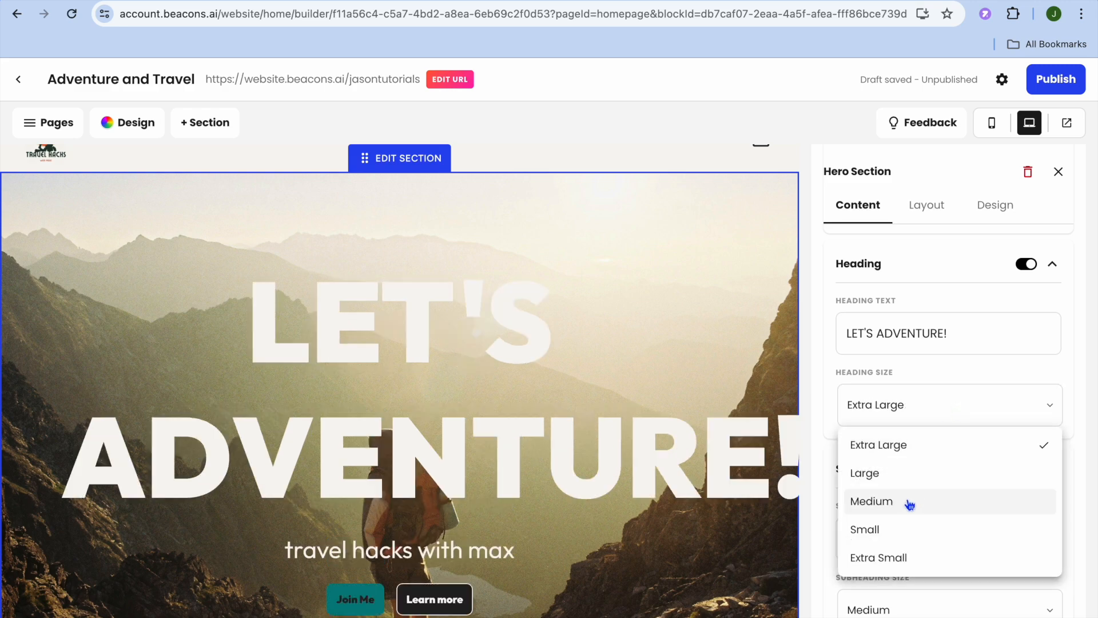
{"action": "left_click", "coordinate": [909, 502]}
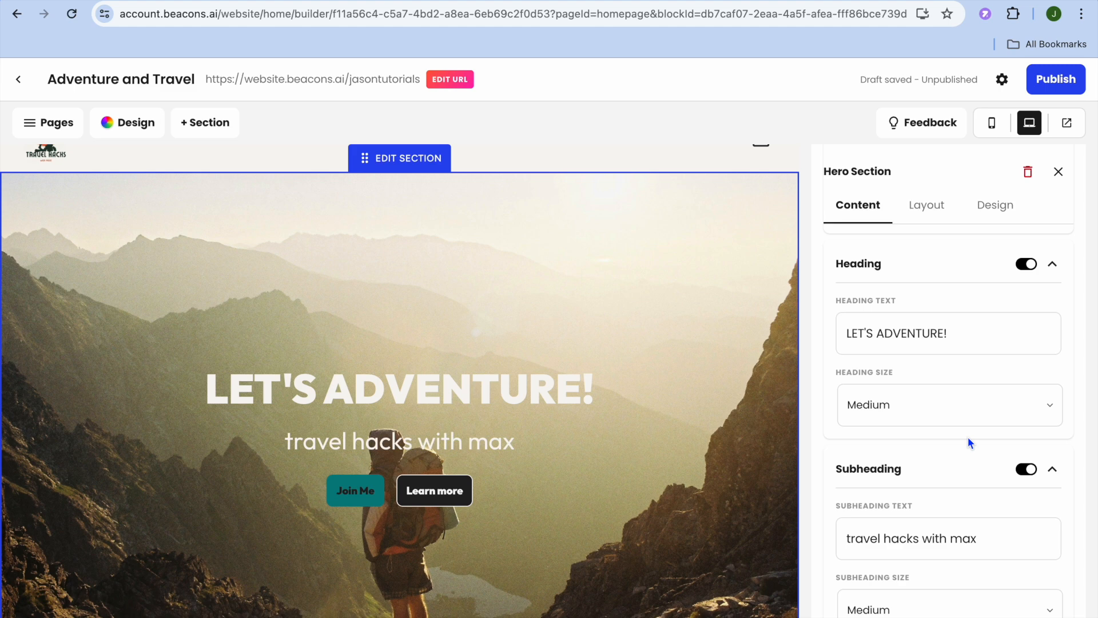
Step: Examine the hero section's subheading settings and the text and URL settings of its primary and secondary buttons
{"action": "scroll", "coordinate": [968, 437], "scroll_direction": "down", "scroll_amount": 4}
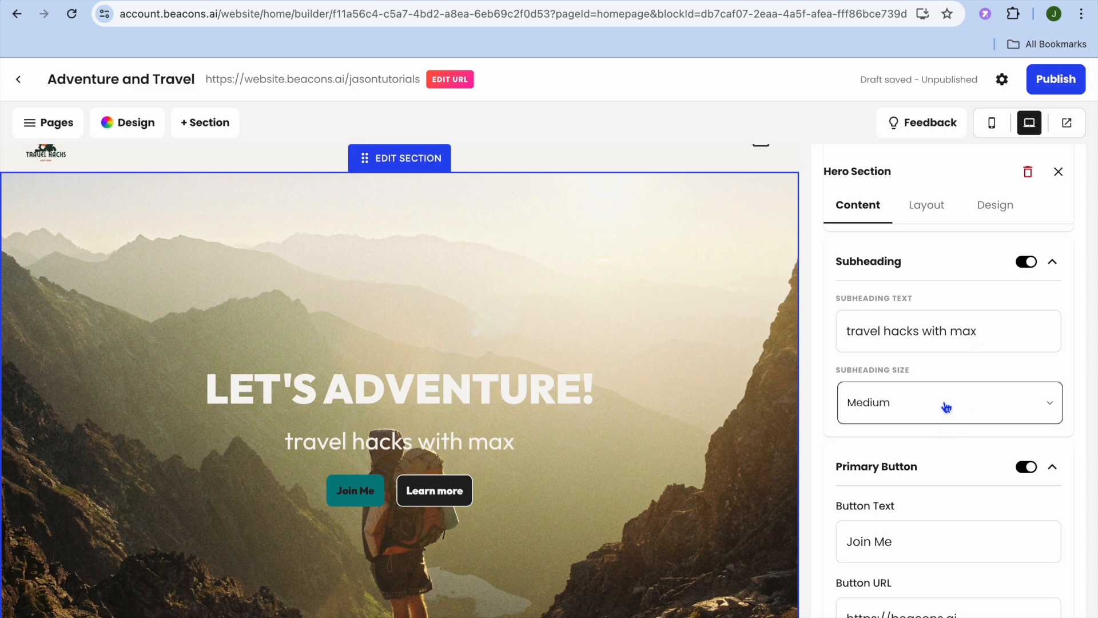
{"action": "scroll", "coordinate": [947, 407], "scroll_direction": "down", "scroll_amount": 3}
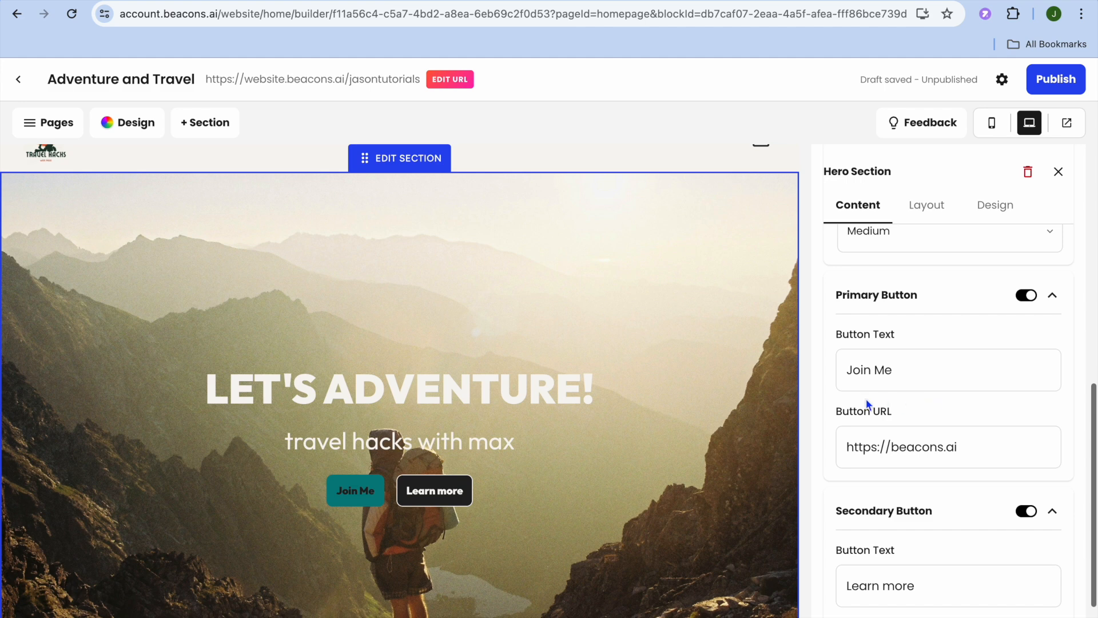
{"action": "left_click", "coordinate": [908, 370]}
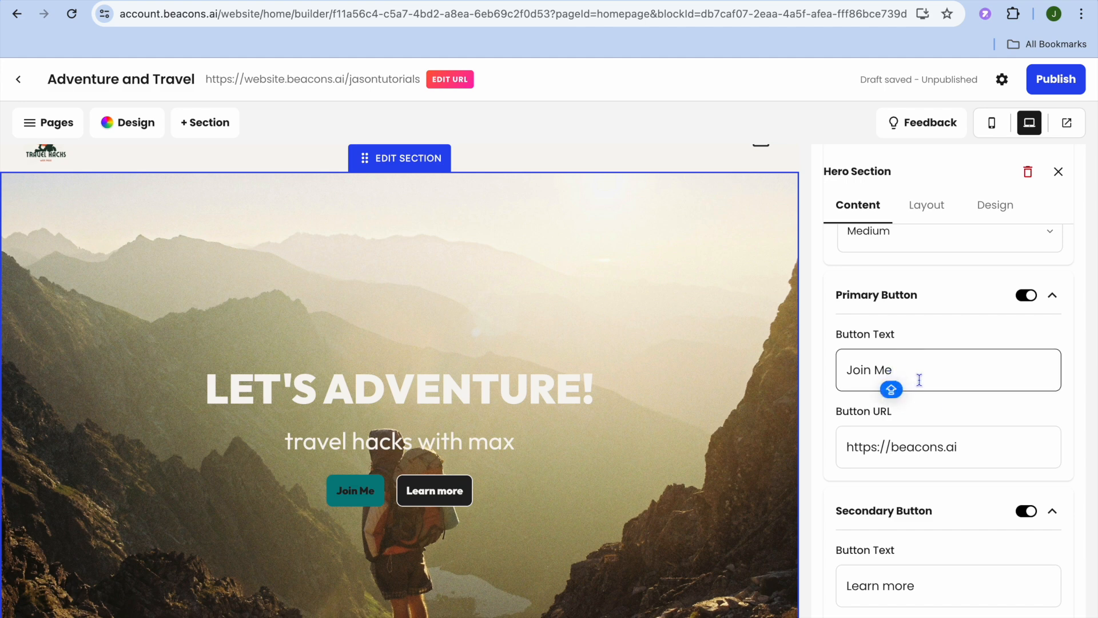
{"action": "left_click", "coordinate": [958, 447]}
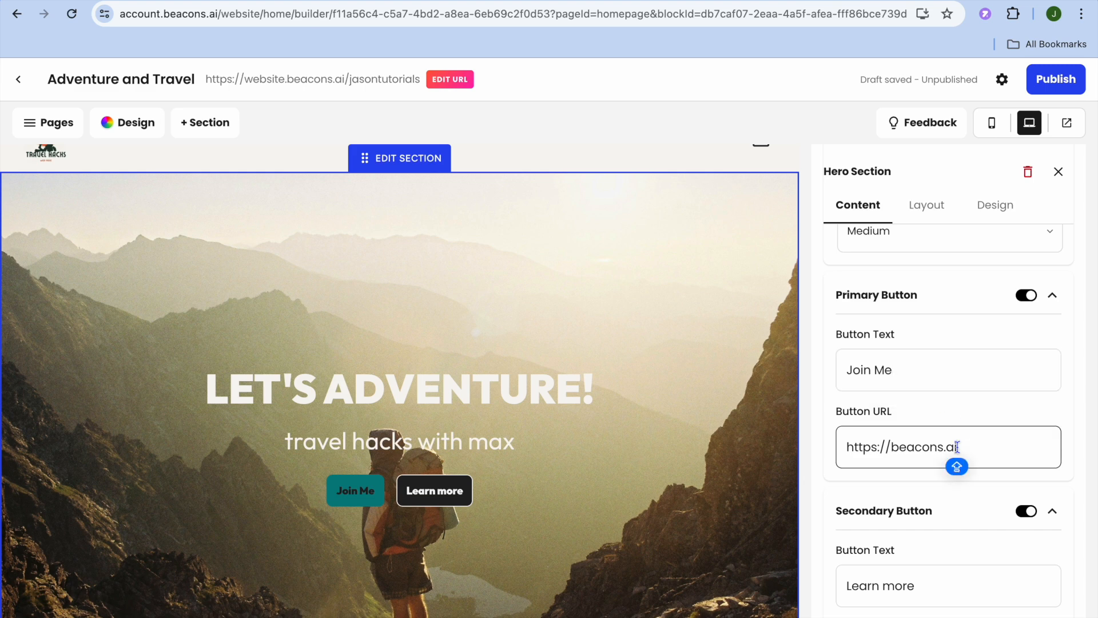
{"action": "left_click_drag", "start_coordinate": [958, 447], "coordinate": [841, 448]}
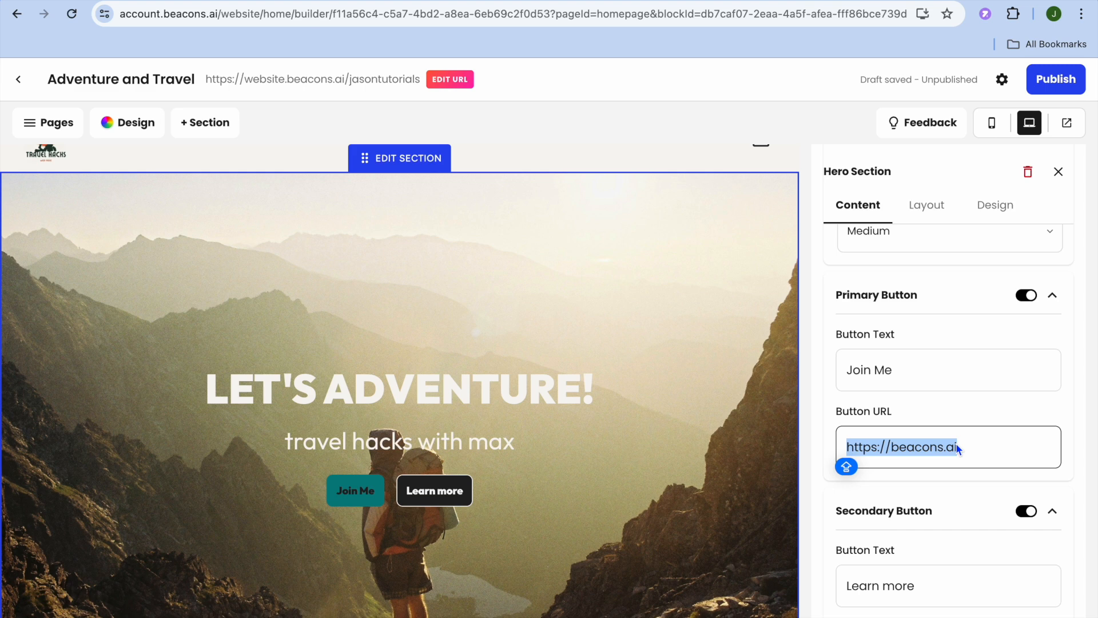
{"action": "scroll", "coordinate": [958, 449], "scroll_direction": "down", "scroll_amount": 1}
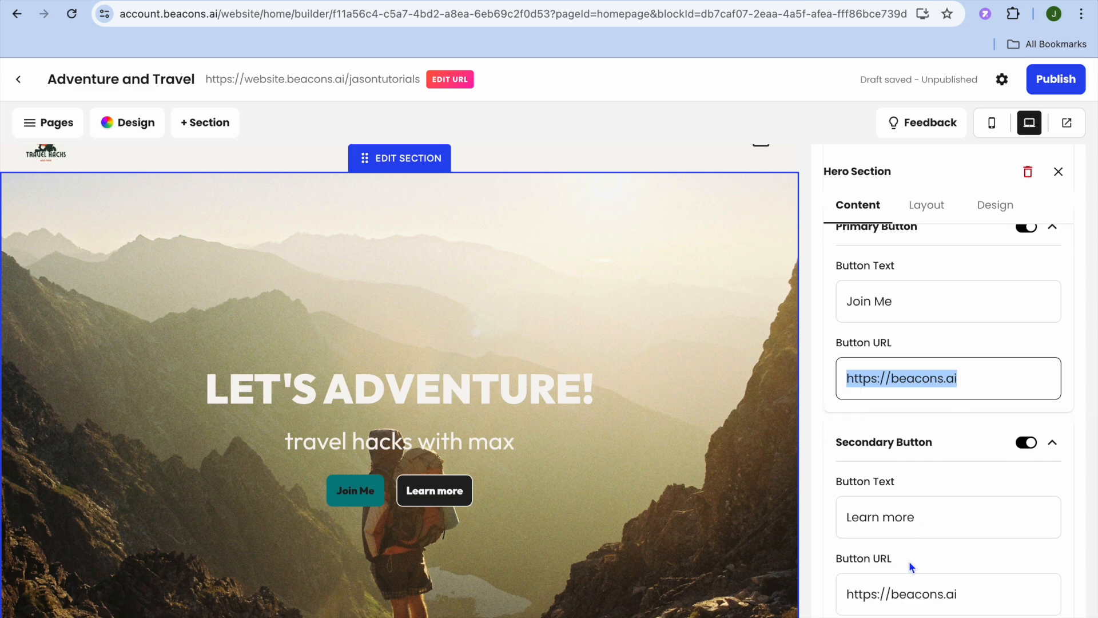
{"action": "scroll", "coordinate": [976, 394], "scroll_direction": "up", "scroll_amount": 10}
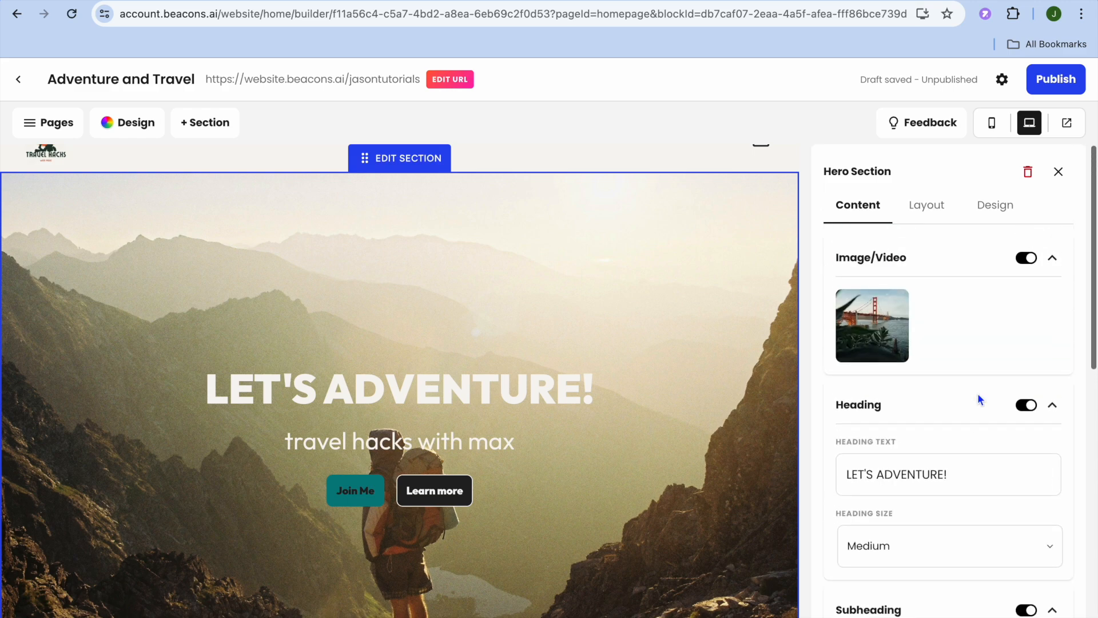
Step: Apply the hero layout that places the headline on the left and the image on the right
{"action": "left_click", "coordinate": [925, 204]}
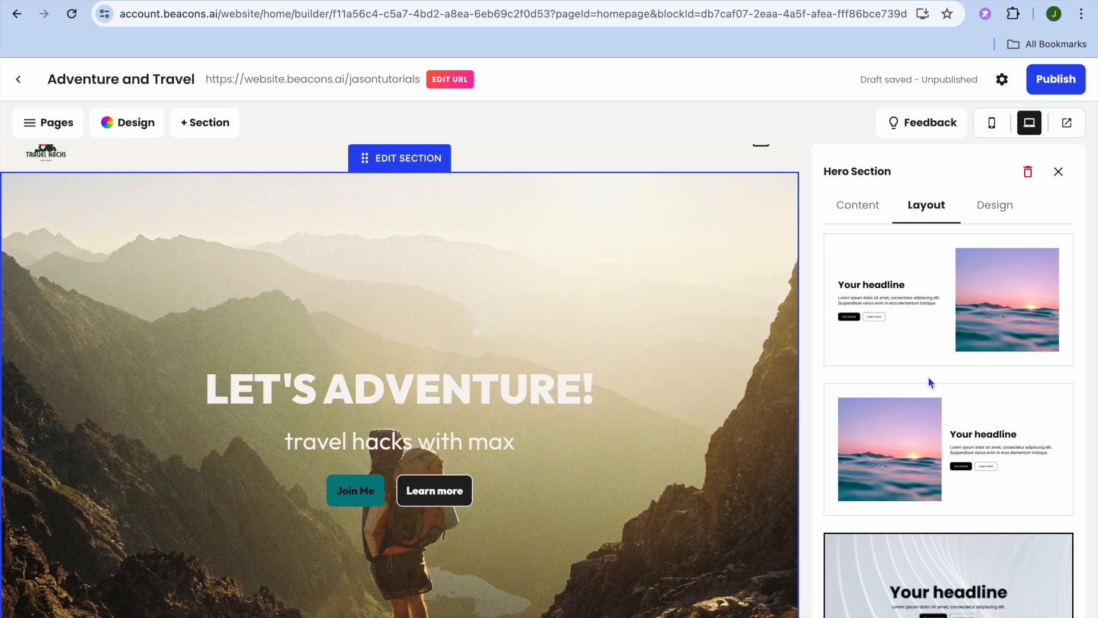
{"action": "scroll", "coordinate": [929, 376], "scroll_direction": "down", "scroll_amount": 5}
{"action": "scroll", "coordinate": [931, 381], "scroll_direction": "up", "scroll_amount": 5}
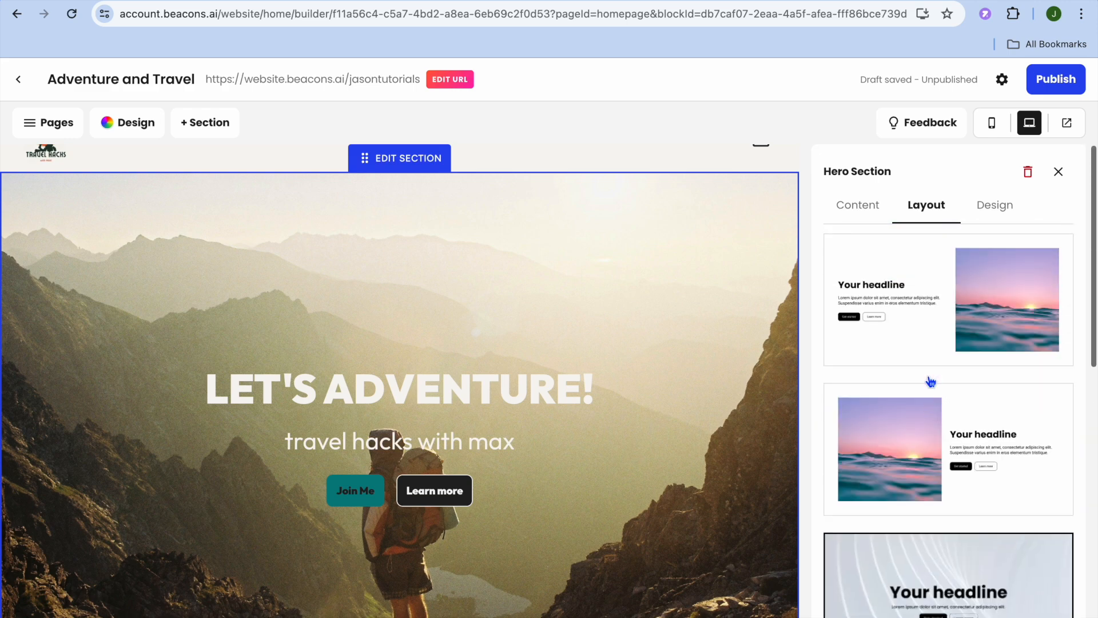
{"action": "left_click", "coordinate": [956, 327]}
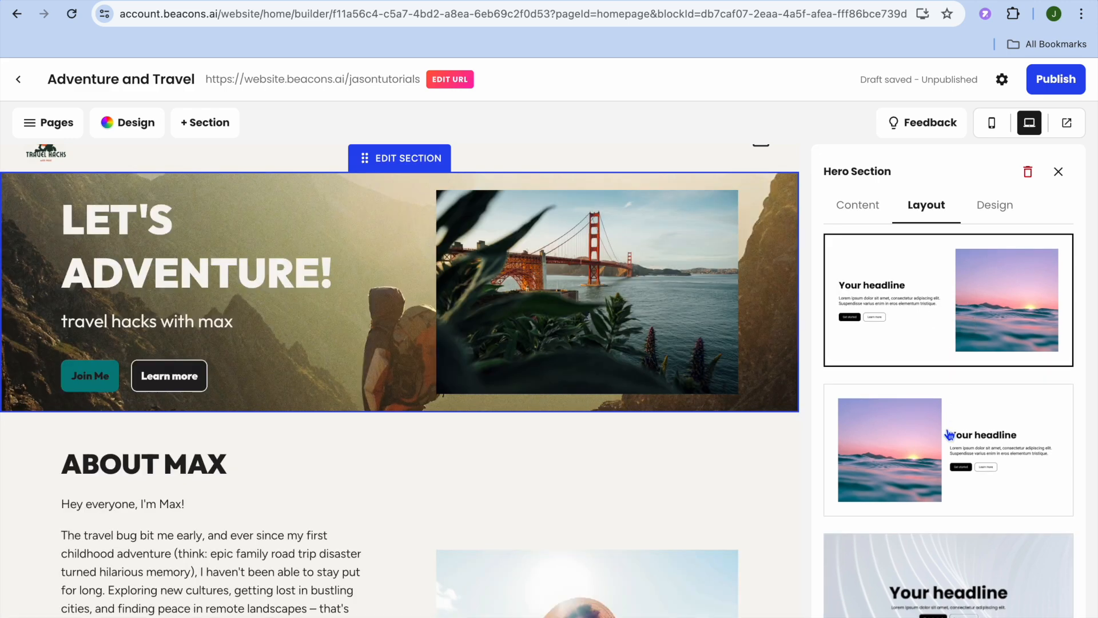
Step: Switch the hero section back to the layout with a centred headline over a full background
{"action": "scroll", "coordinate": [949, 458], "scroll_direction": "down", "scroll_amount": 8}
{"action": "scroll", "coordinate": [947, 457], "scroll_direction": "down", "scroll_amount": 1}
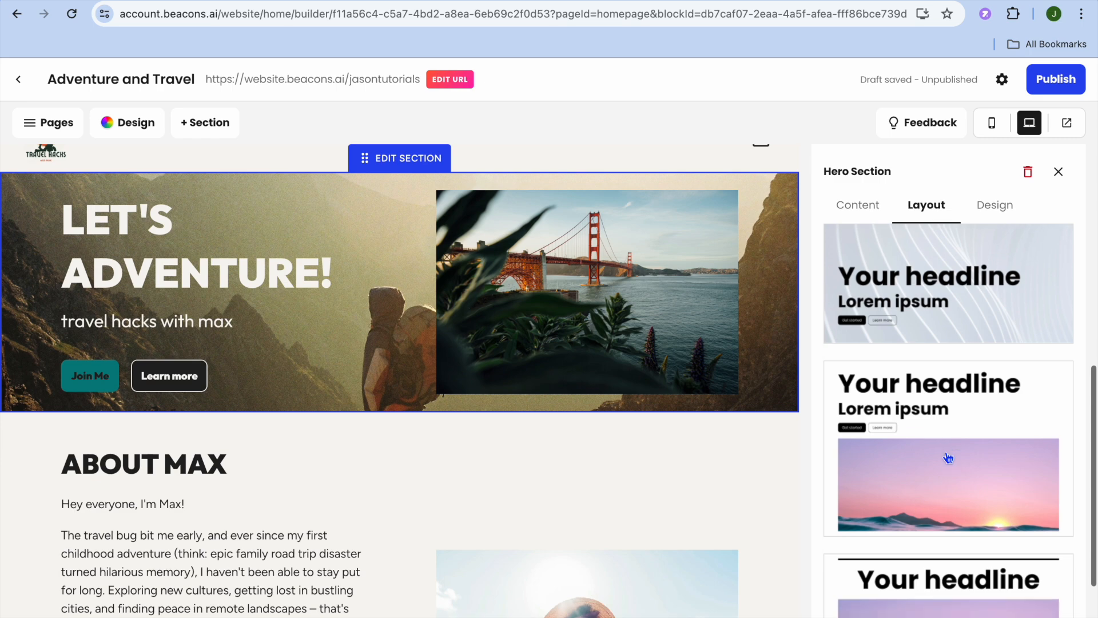
{"action": "scroll", "coordinate": [948, 457], "scroll_direction": "up", "scroll_amount": 5}
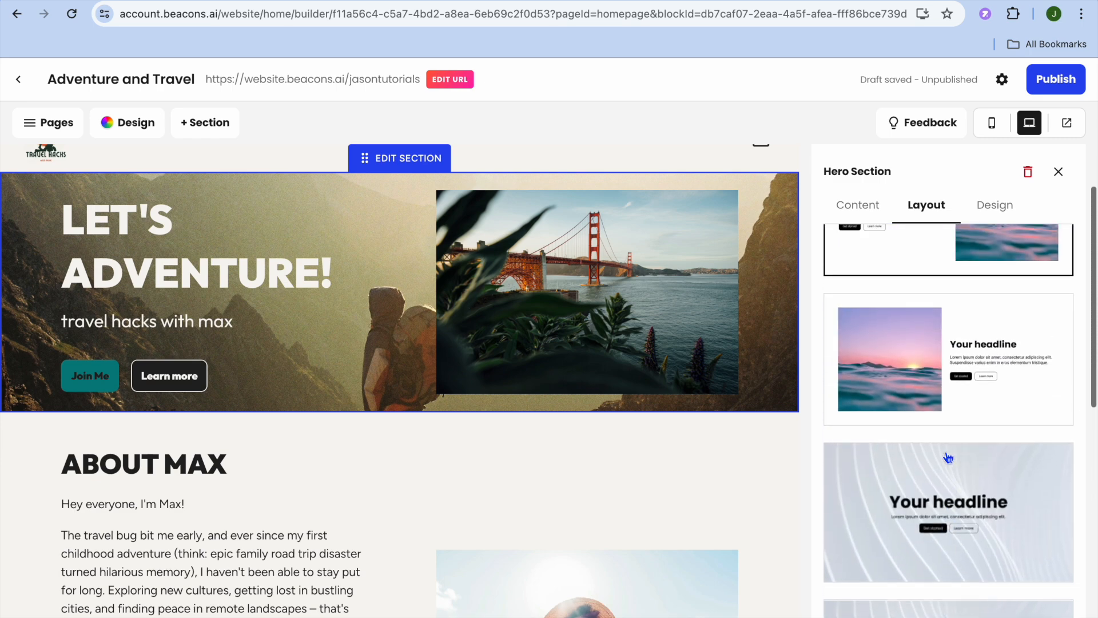
{"action": "left_click", "coordinate": [930, 503]}
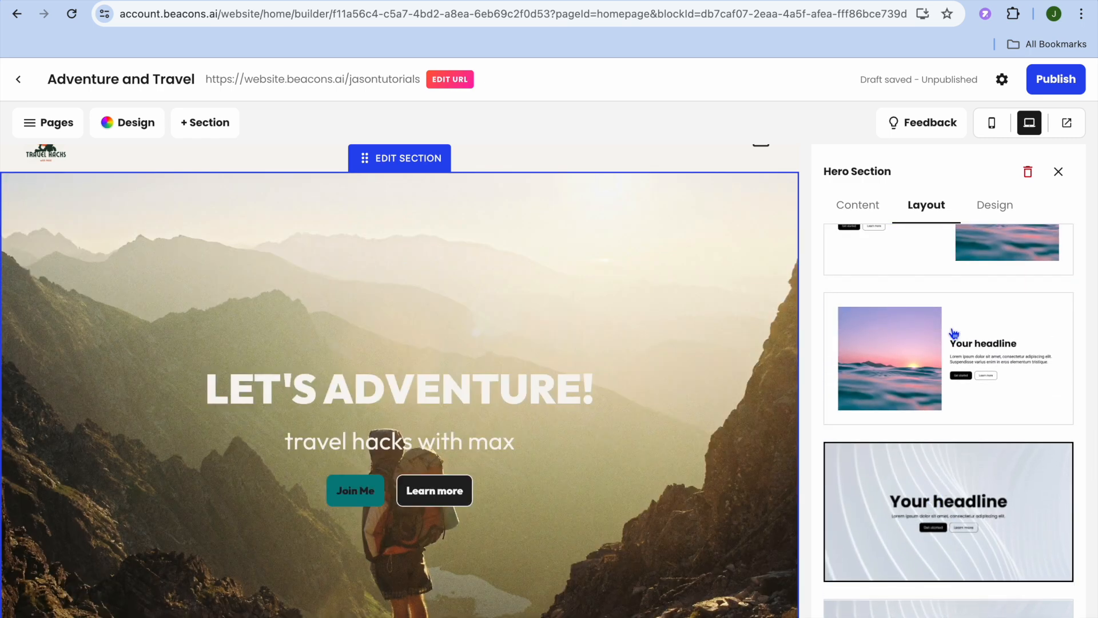
Step: Set the hero section's background filter to Dark
{"action": "left_click", "coordinate": [989, 203]}
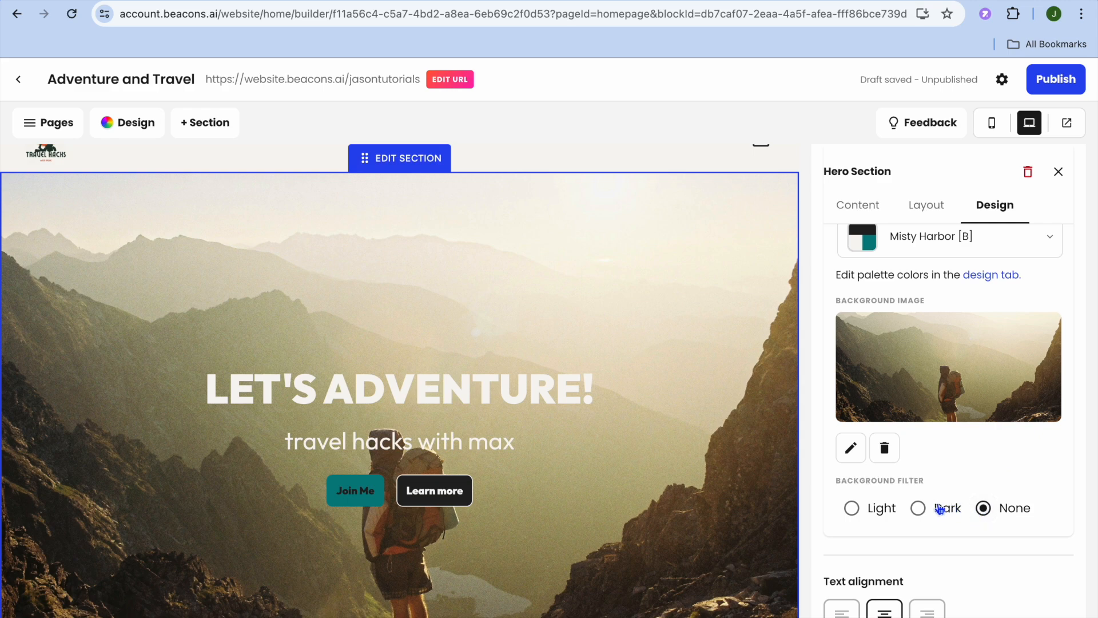
{"action": "left_click", "coordinate": [919, 509]}
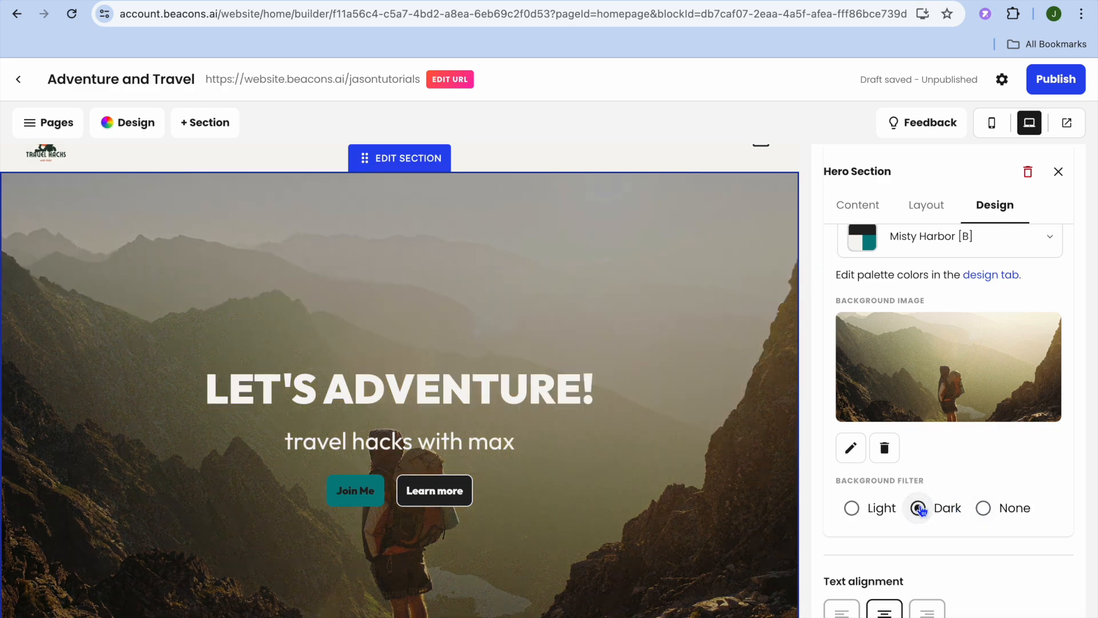
{"action": "scroll", "coordinate": [955, 543], "scroll_direction": "down", "scroll_amount": 3}
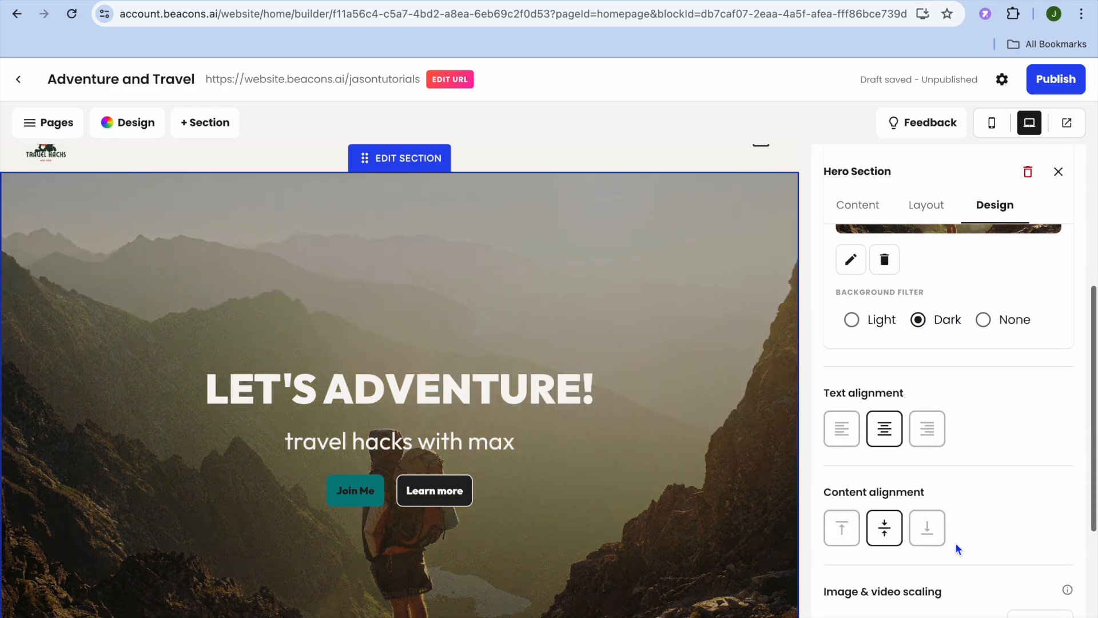
{"action": "scroll", "coordinate": [955, 544], "scroll_direction": "down", "scroll_amount": 4}
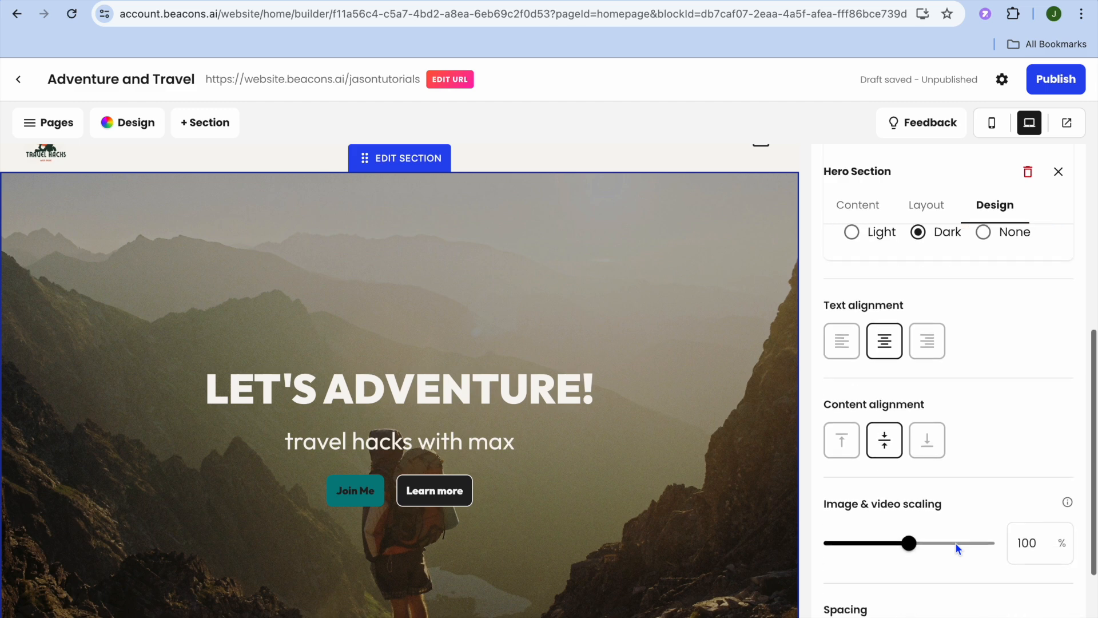
Step: Review the hero section's style, alignment and image scaling settings, and close the section's settings
{"action": "scroll", "coordinate": [955, 546], "scroll_direction": "up", "scroll_amount": 4}
{"action": "scroll", "coordinate": [1004, 481], "scroll_direction": "down", "scroll_amount": 4}
{"action": "scroll", "coordinate": [1009, 323], "scroll_direction": "up", "scroll_amount": 5}
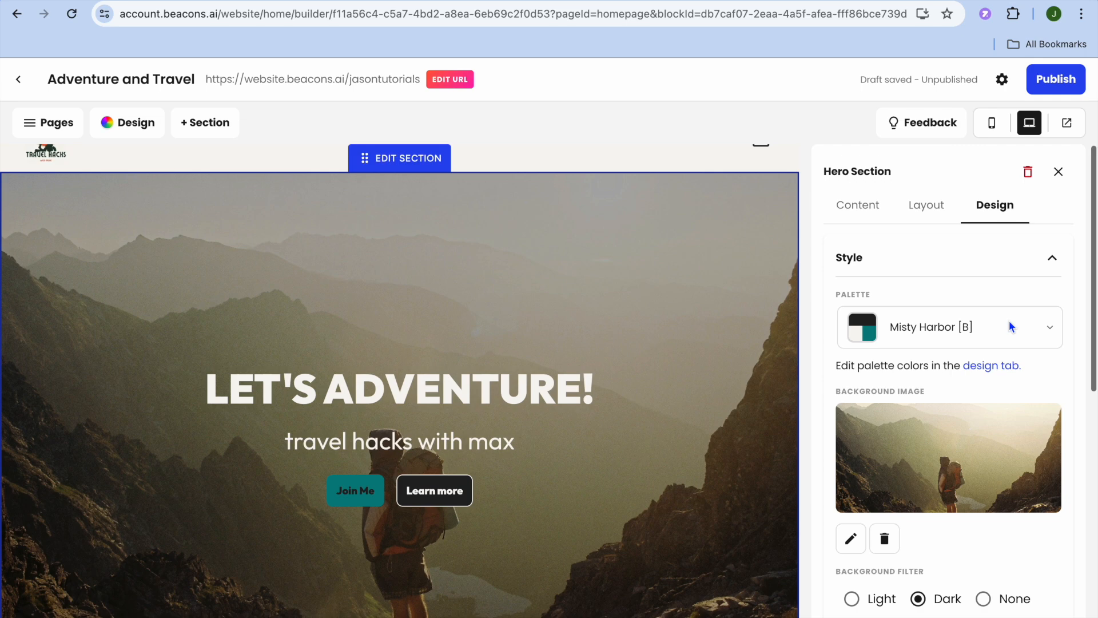
{"action": "left_click", "coordinate": [1058, 172]}
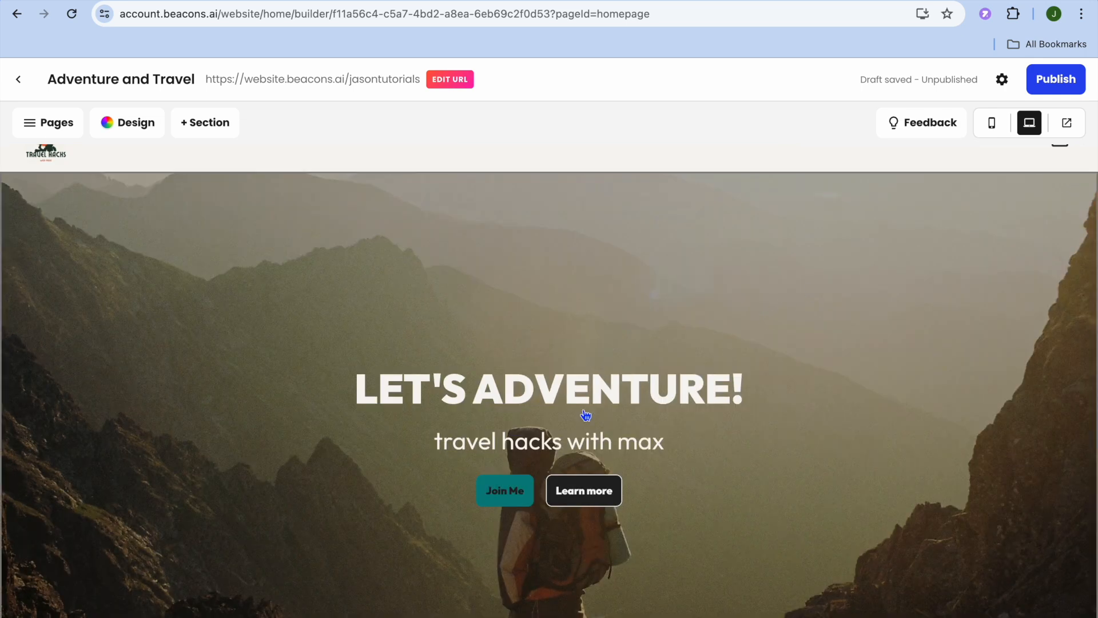
Step: Open the first column of the About Max content section and look through its text
{"action": "scroll", "coordinate": [583, 408], "scroll_direction": "down", "scroll_amount": 15}
{"action": "scroll", "coordinate": [582, 409], "scroll_direction": "up", "scroll_amount": 10}
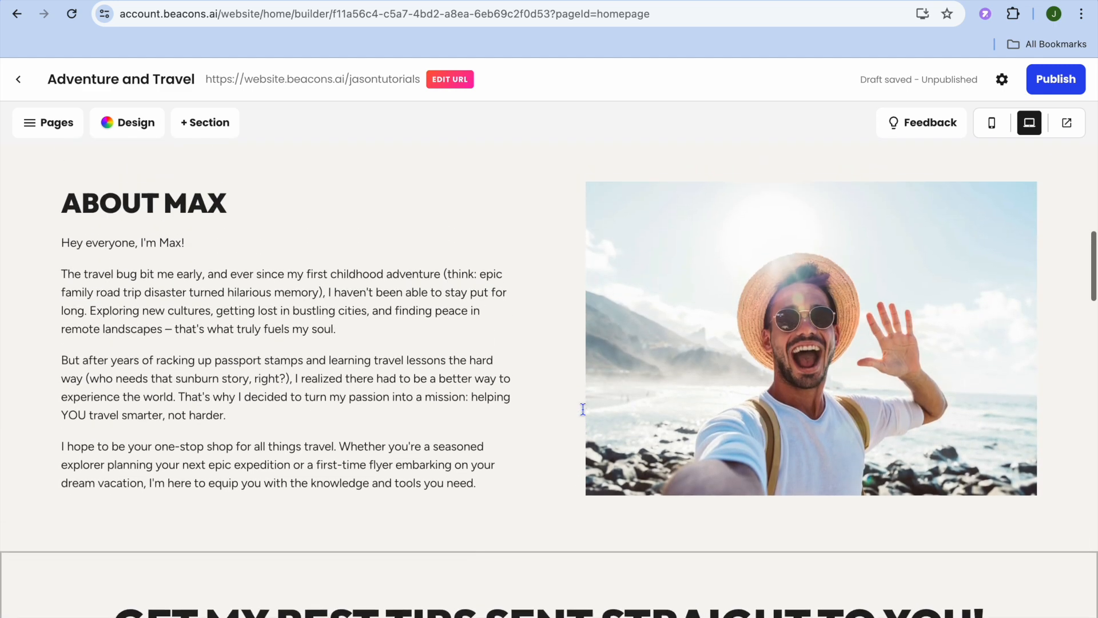
{"action": "left_click", "coordinate": [362, 438]}
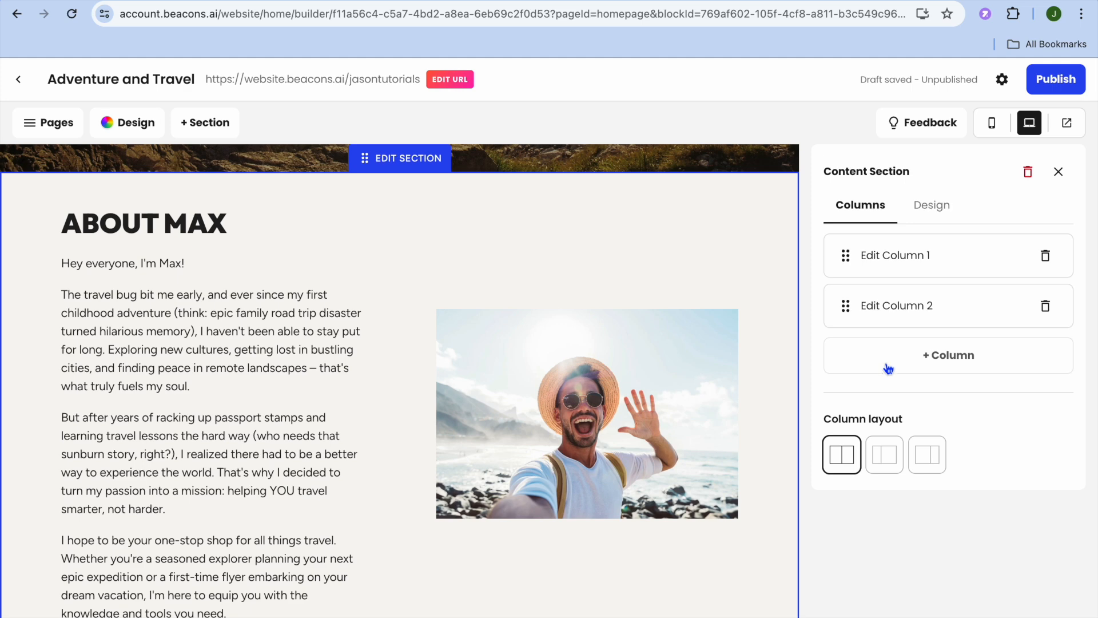
{"action": "left_click", "coordinate": [919, 256]}
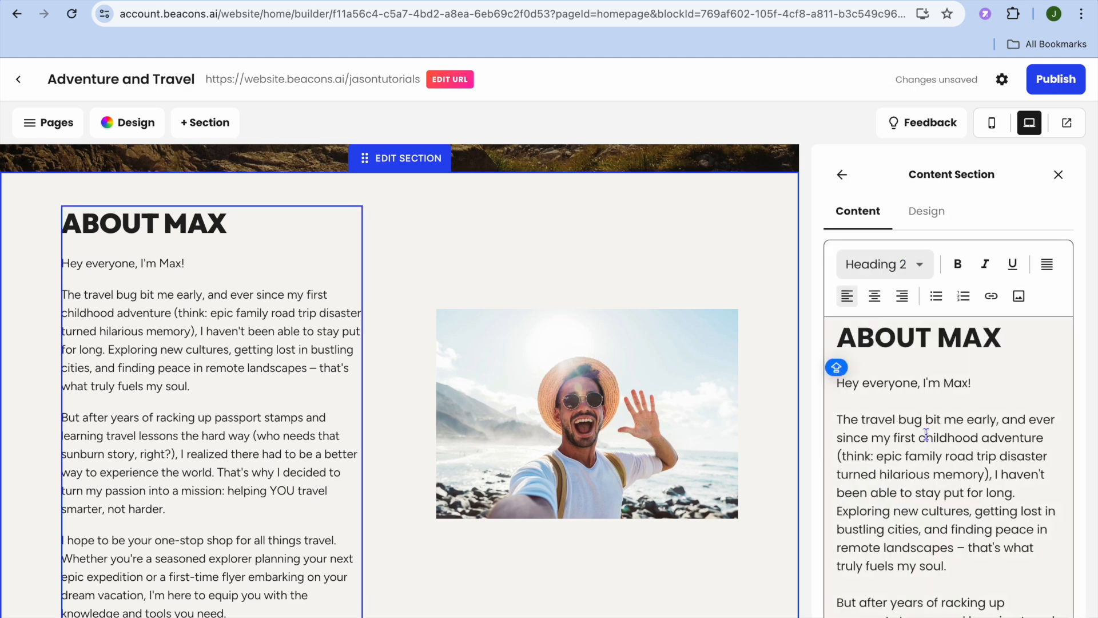
{"action": "scroll", "coordinate": [926, 435], "scroll_direction": "down", "scroll_amount": 5}
{"action": "scroll", "coordinate": [924, 410], "scroll_direction": "up", "scroll_amount": 1}
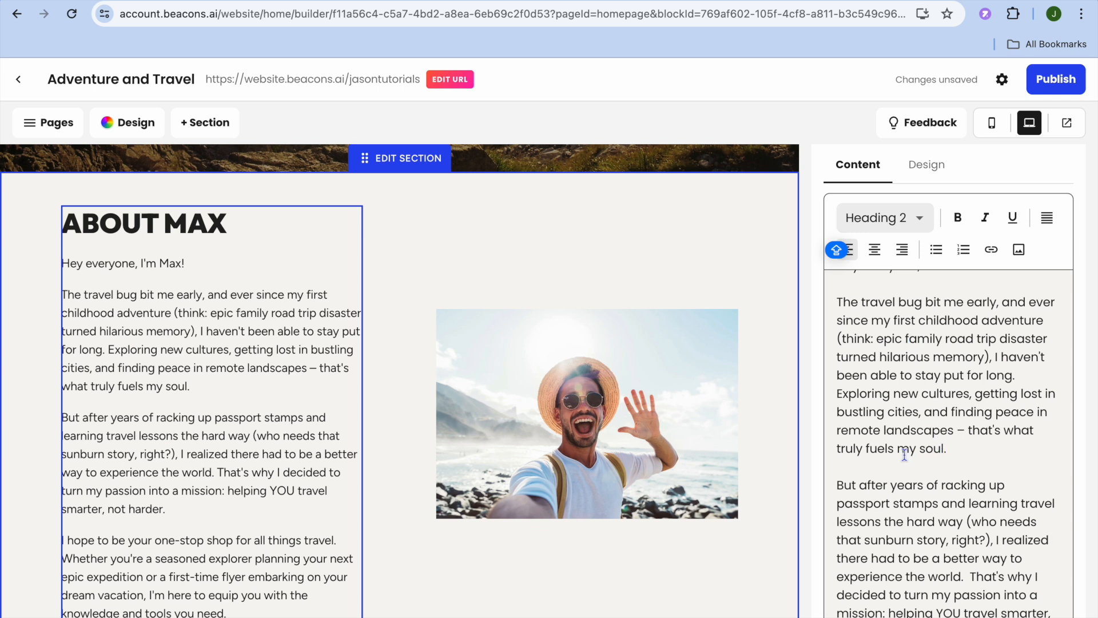
{"action": "left_click_drag", "start_coordinate": [896, 449], "coordinate": [869, 450]}
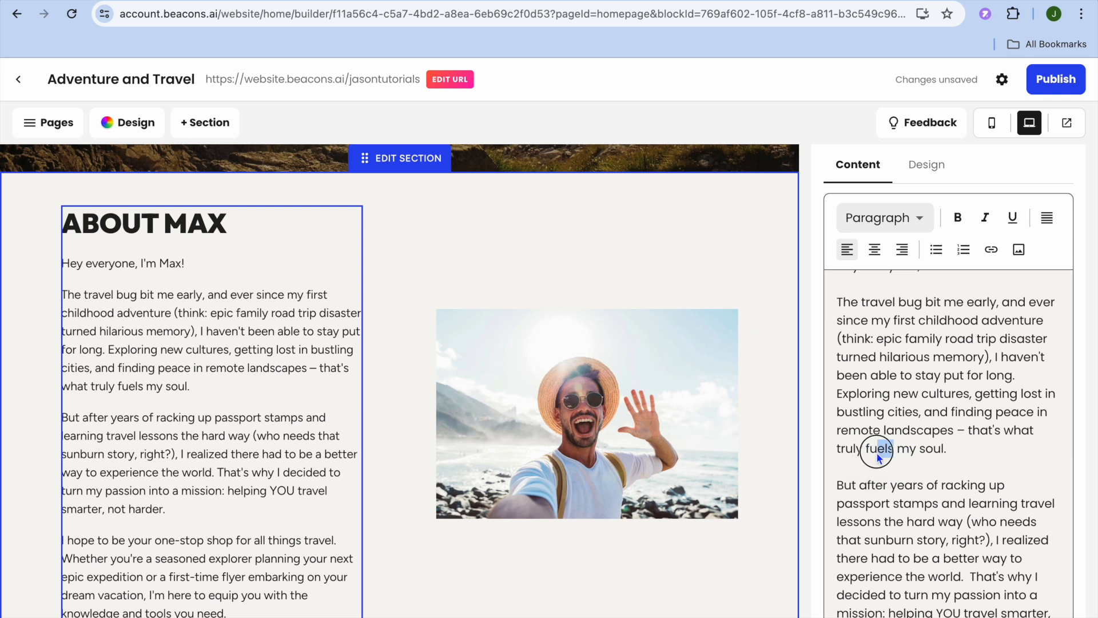
{"action": "left_click", "coordinate": [866, 452], "text": "shift"}
{"action": "left_click", "coordinate": [990, 249]}
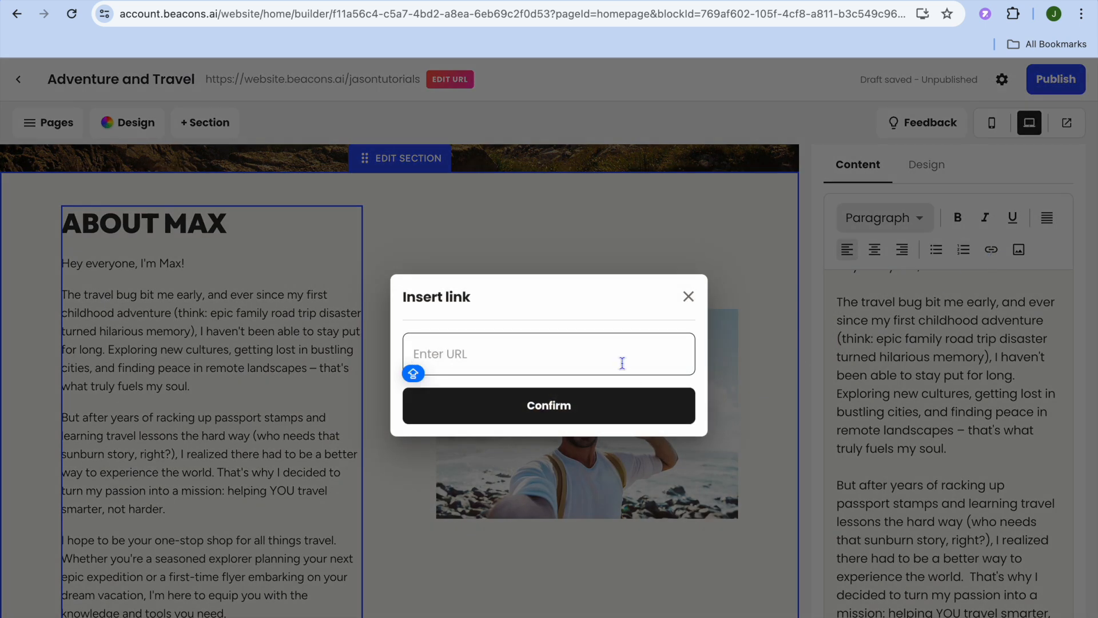
{"action": "left_click", "coordinate": [688, 298]}
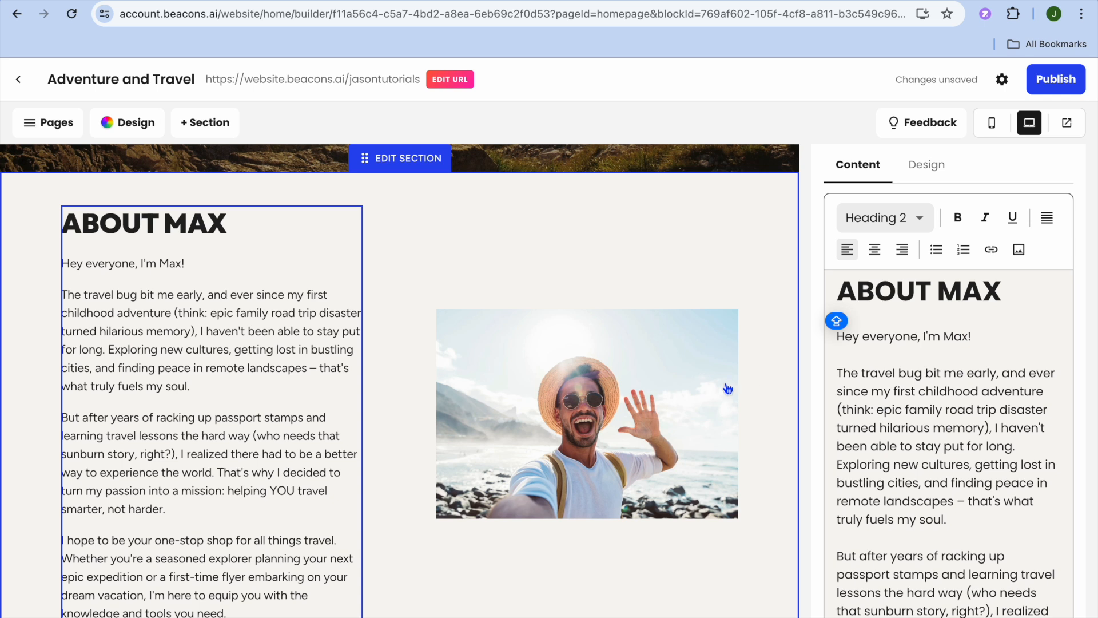
Step: Look over the first column's text editor and return to the About Max section's column overview
{"action": "left_click", "coordinate": [646, 400]}
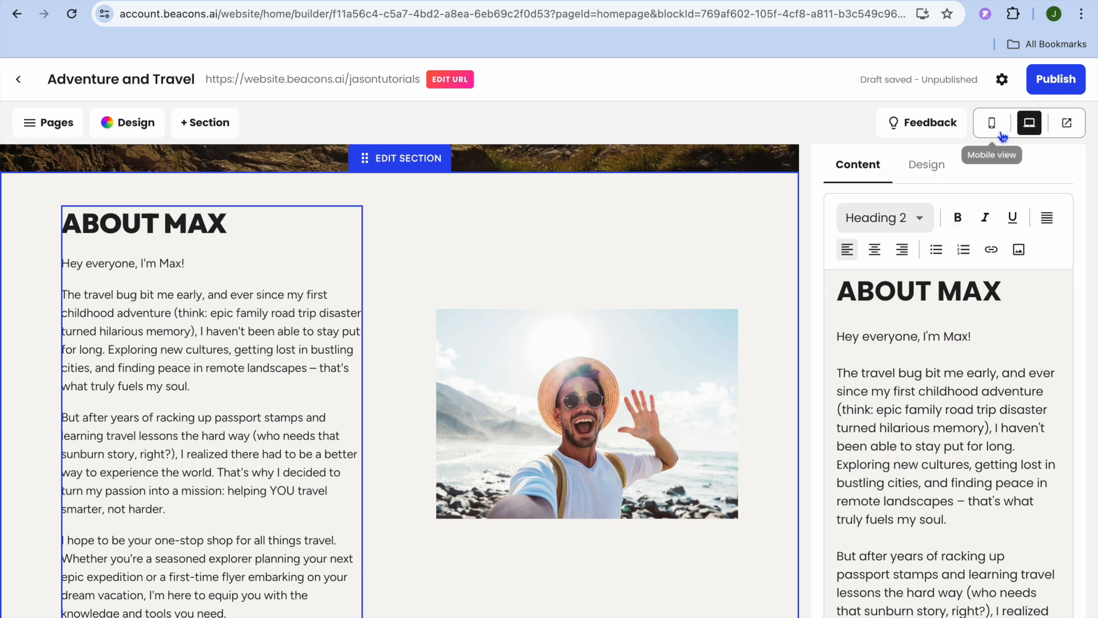
{"action": "scroll", "coordinate": [949, 400], "scroll_direction": "down", "scroll_amount": 3}
{"action": "scroll", "coordinate": [950, 400], "scroll_direction": "up", "scroll_amount": 3}
{"action": "left_click", "coordinate": [926, 164]}
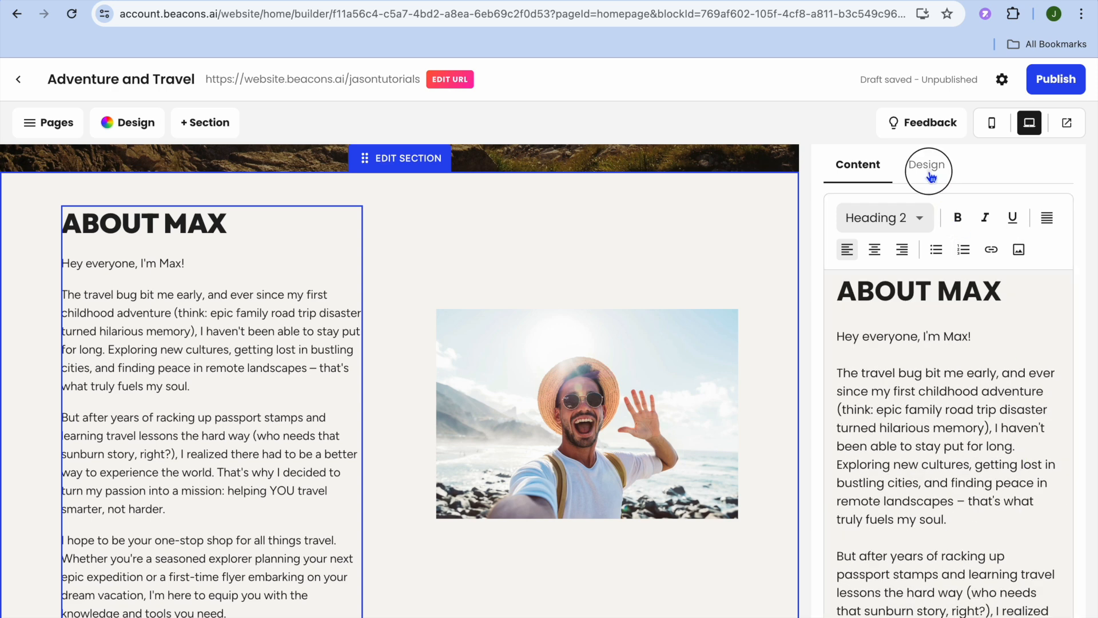
{"action": "left_click", "coordinate": [843, 178]}
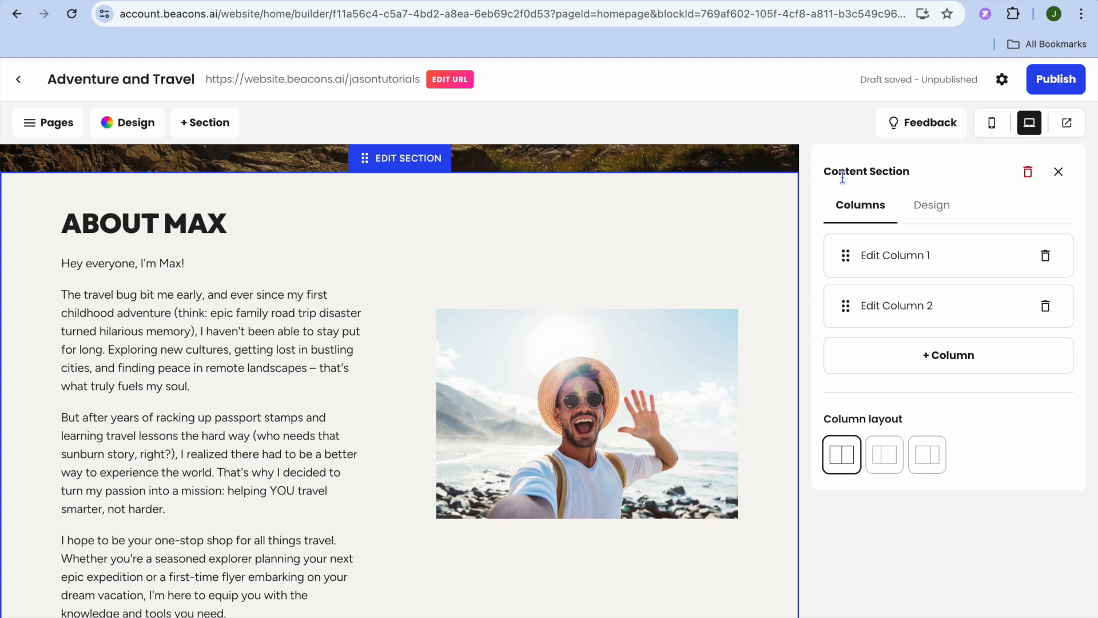
Step: Compare the About Max section's column layouts and apply the one with a narrow text column and a wide image column
{"action": "left_click", "coordinate": [897, 464]}
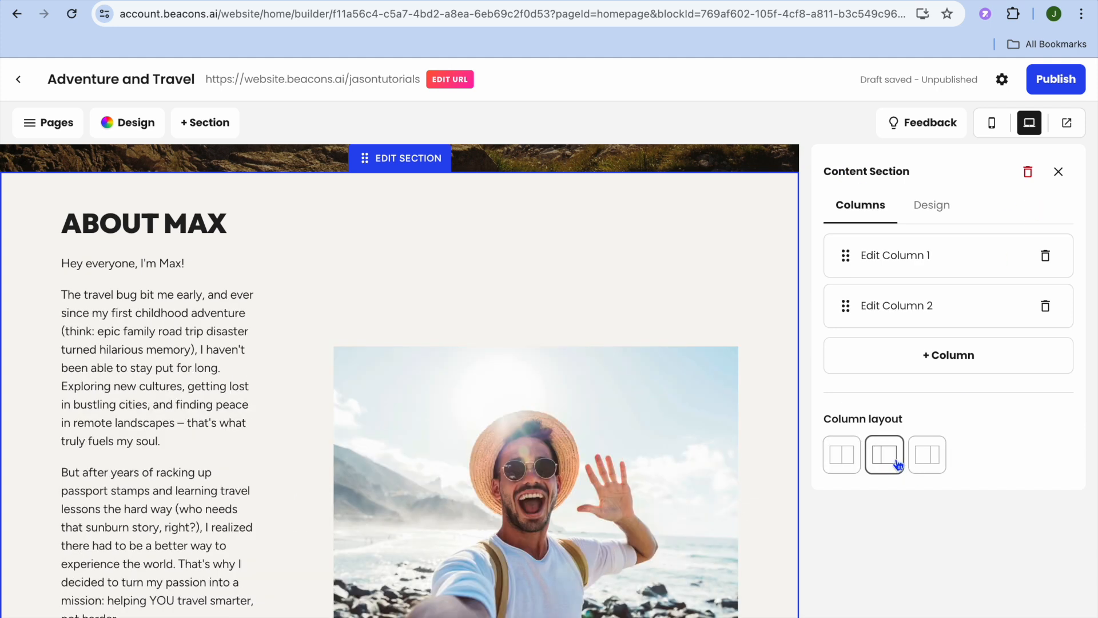
{"action": "left_click", "coordinate": [928, 461]}
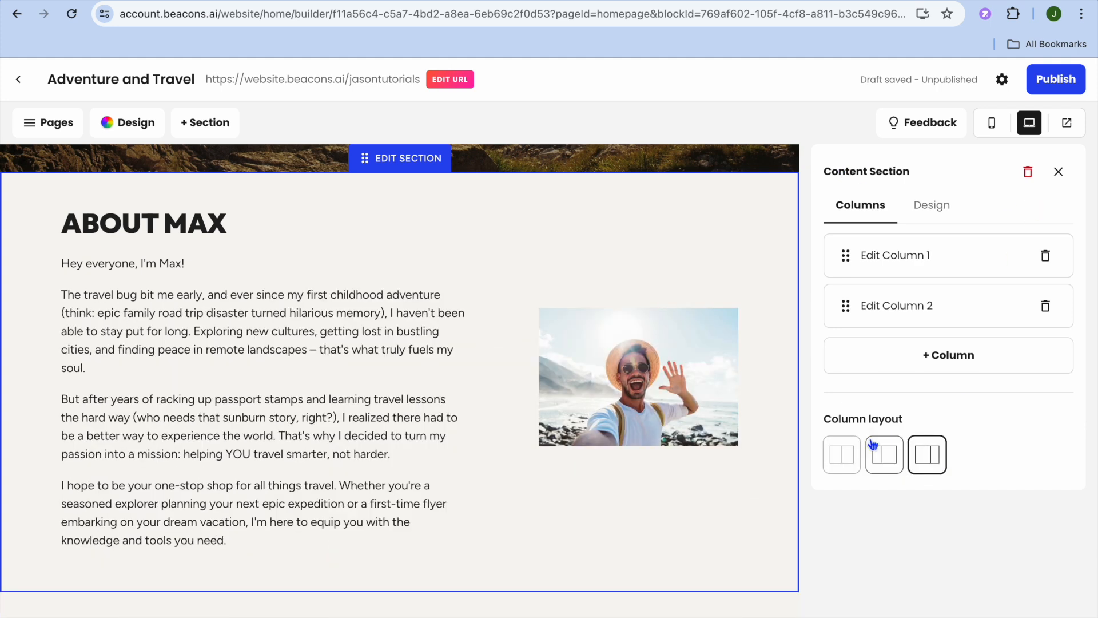
{"action": "left_click", "coordinate": [887, 454]}
{"action": "left_click", "coordinate": [840, 456]}
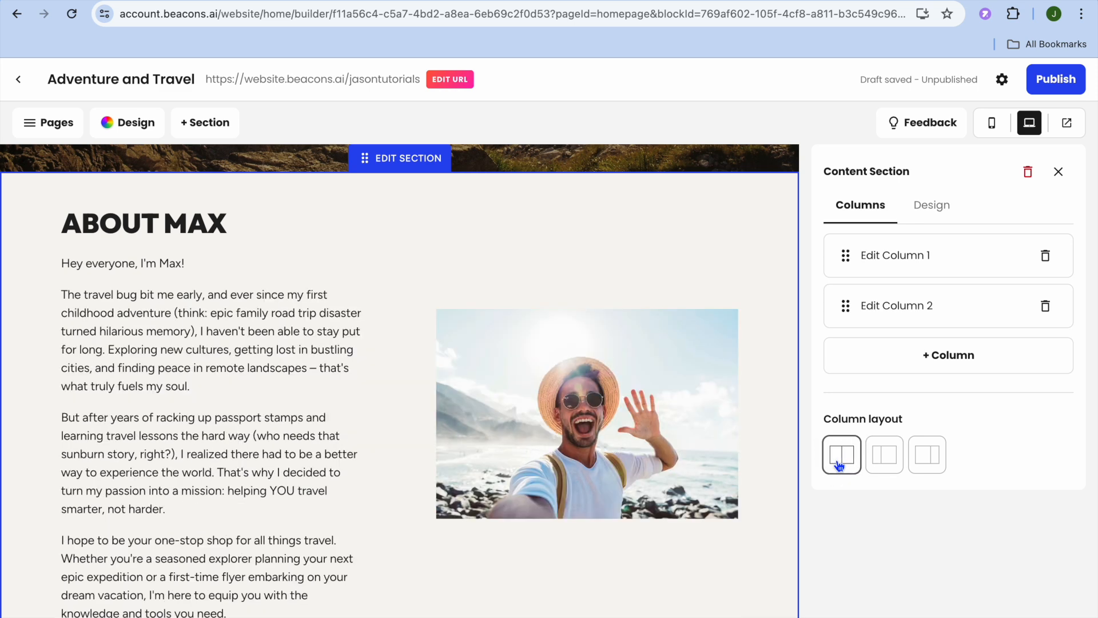
{"action": "left_click", "coordinate": [873, 460]}
{"action": "left_click", "coordinate": [843, 454]}
{"action": "left_click", "coordinate": [881, 457]}
Step: Inspect the image in the About Max section's second column, close the section's settings and show the site's page list
{"action": "left_click", "coordinate": [920, 302]}
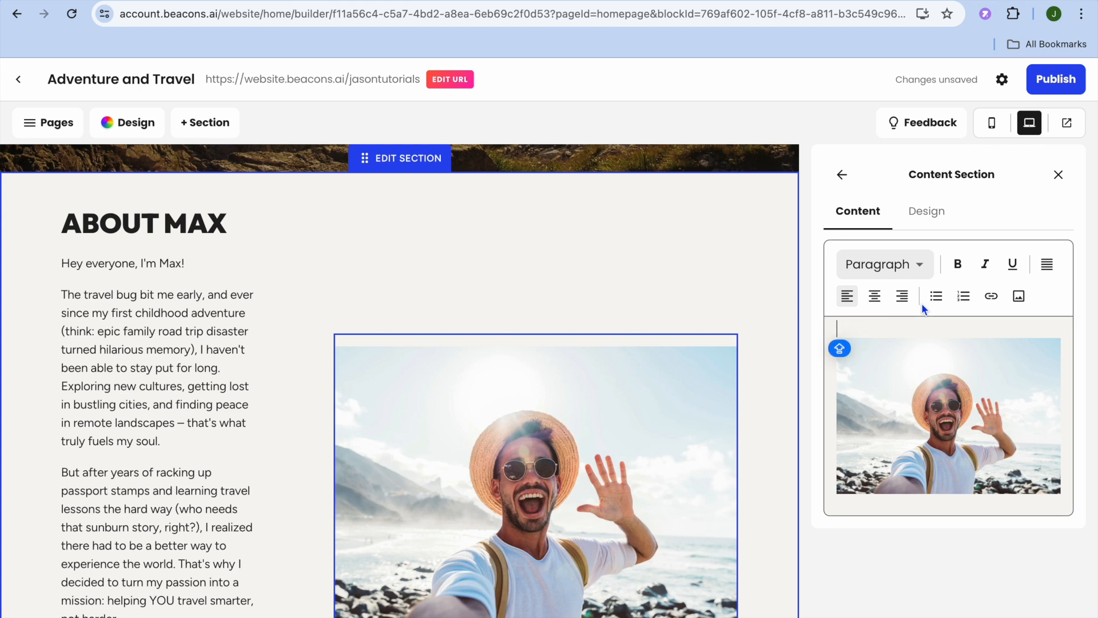
{"action": "left_click", "coordinate": [916, 405]}
{"action": "left_click", "coordinate": [1057, 174]}
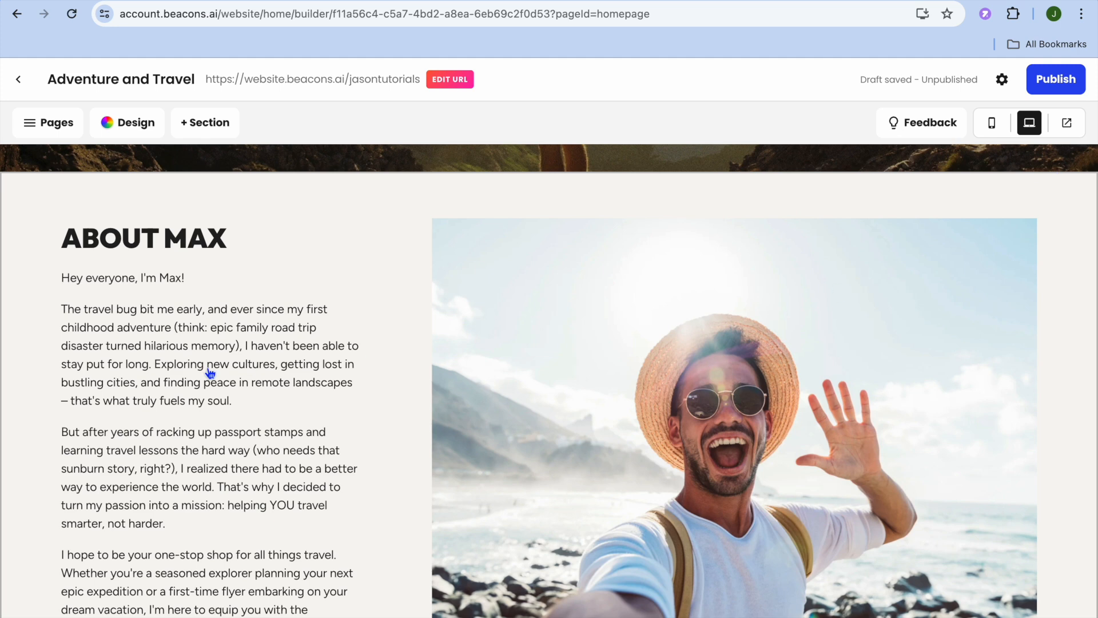
{"action": "left_click", "coordinate": [35, 131]}
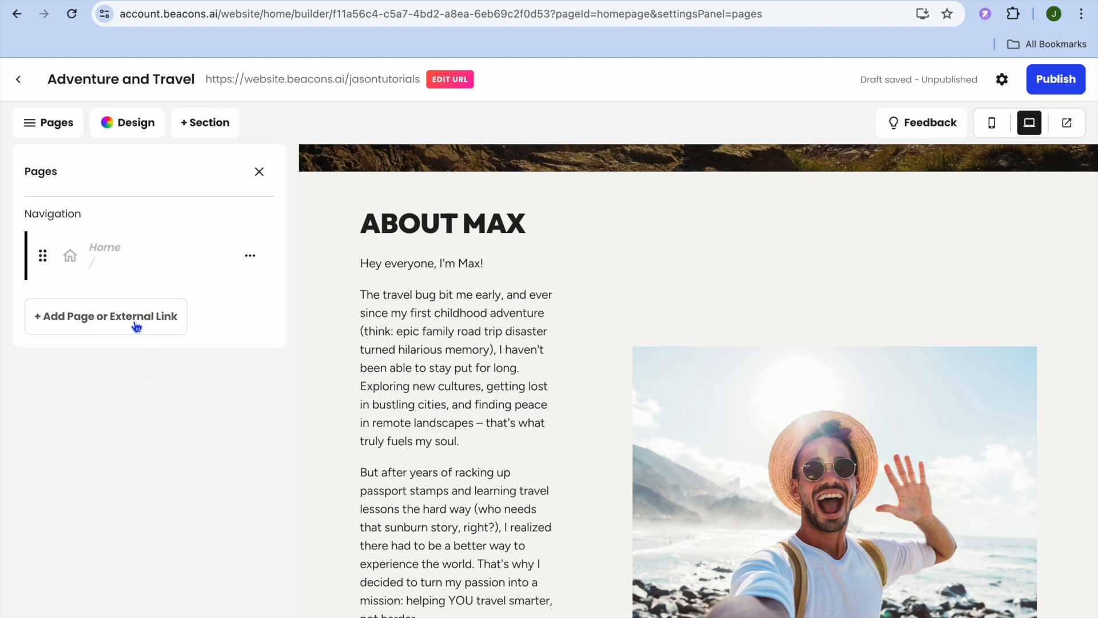
{"action": "left_click", "coordinate": [78, 328]}
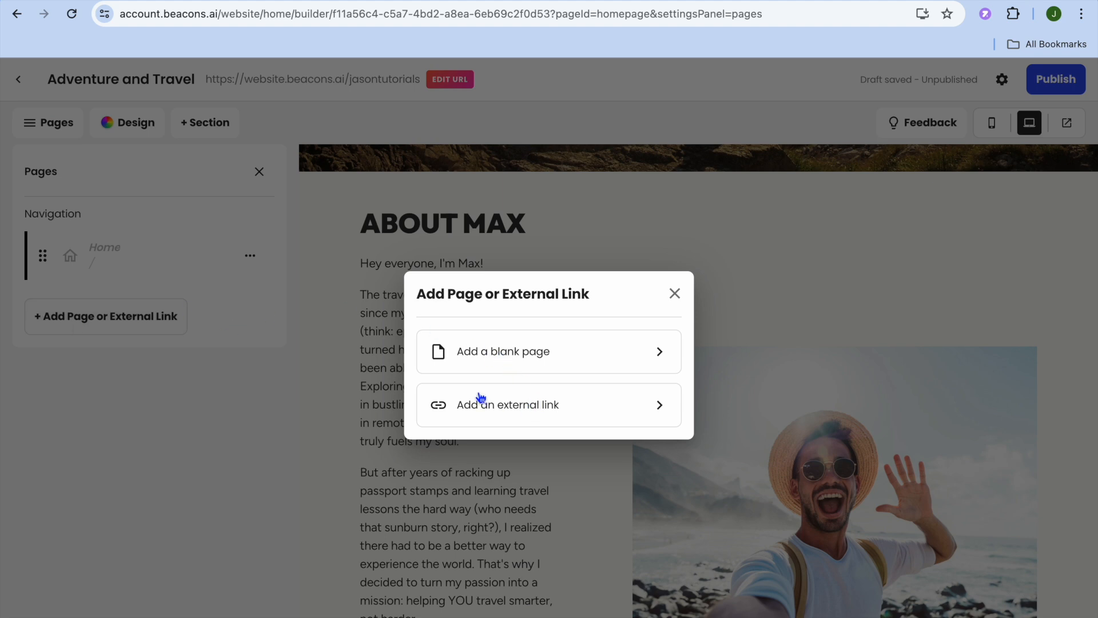
{"action": "left_click", "coordinate": [506, 412]}
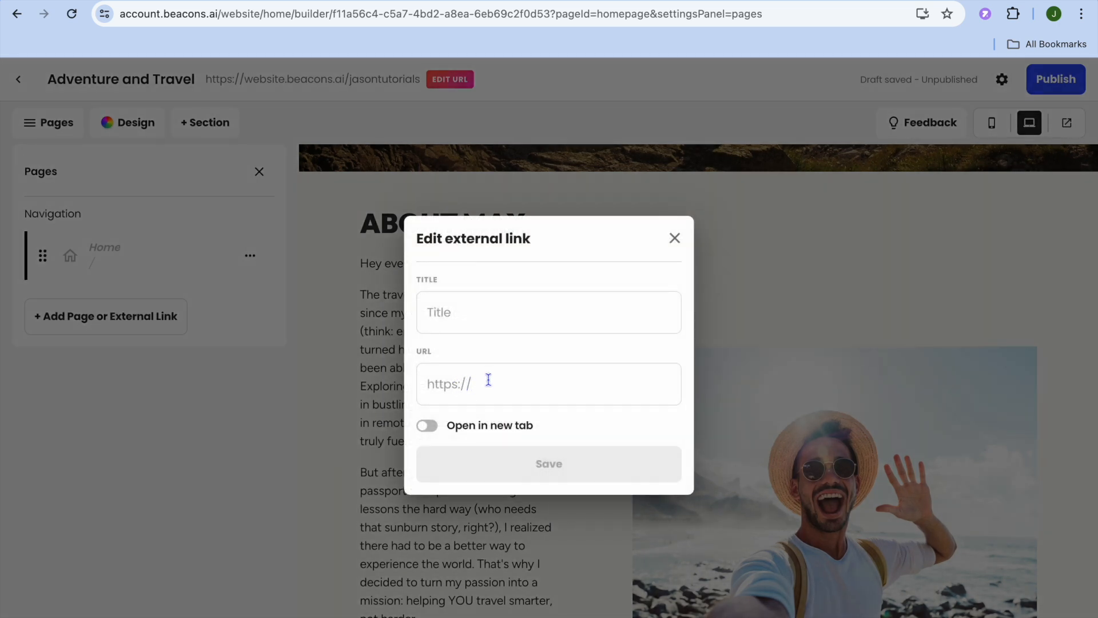
{"action": "left_click", "coordinate": [461, 314]}
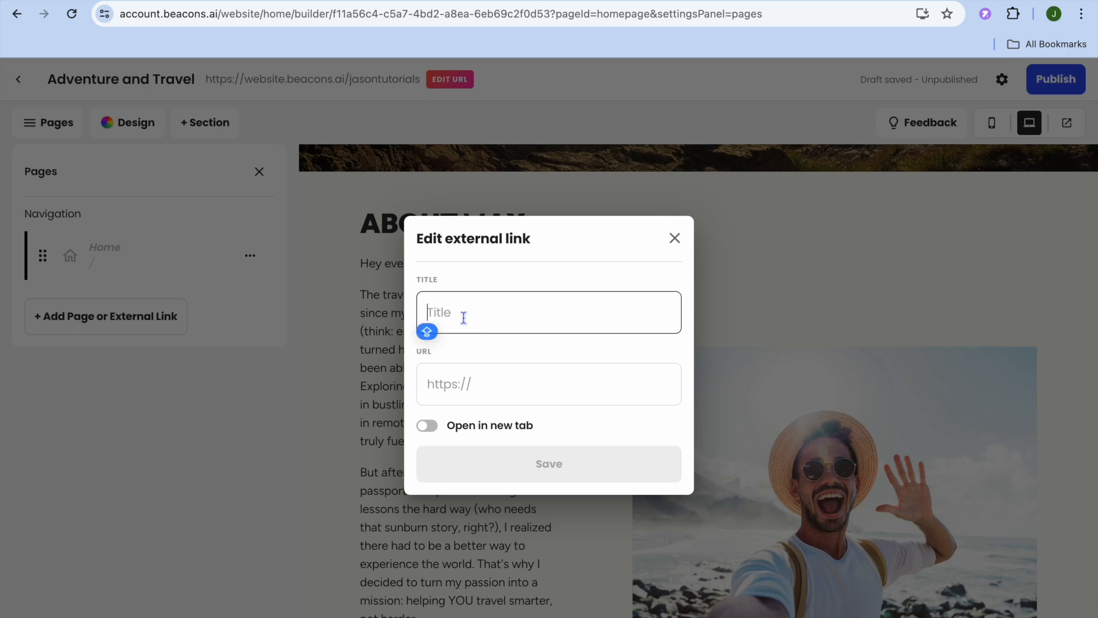
{"action": "left_click", "coordinate": [674, 239]}
Step: Add a blank page to the site navigation and open that page's hero section for editing
{"action": "left_click", "coordinate": [164, 317]}
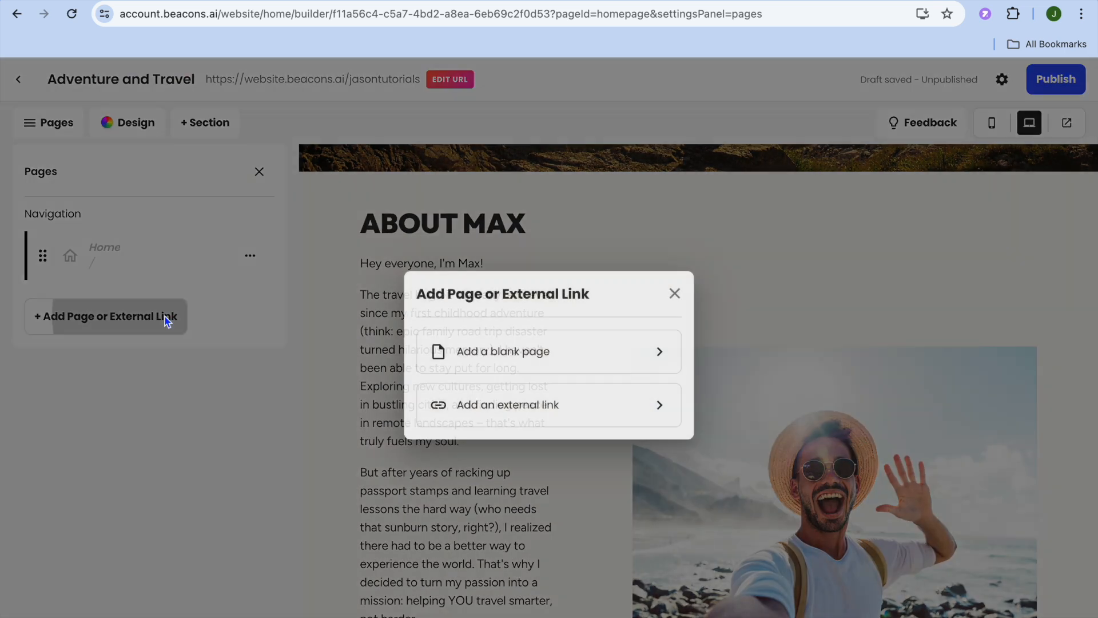
{"action": "left_click", "coordinate": [500, 358]}
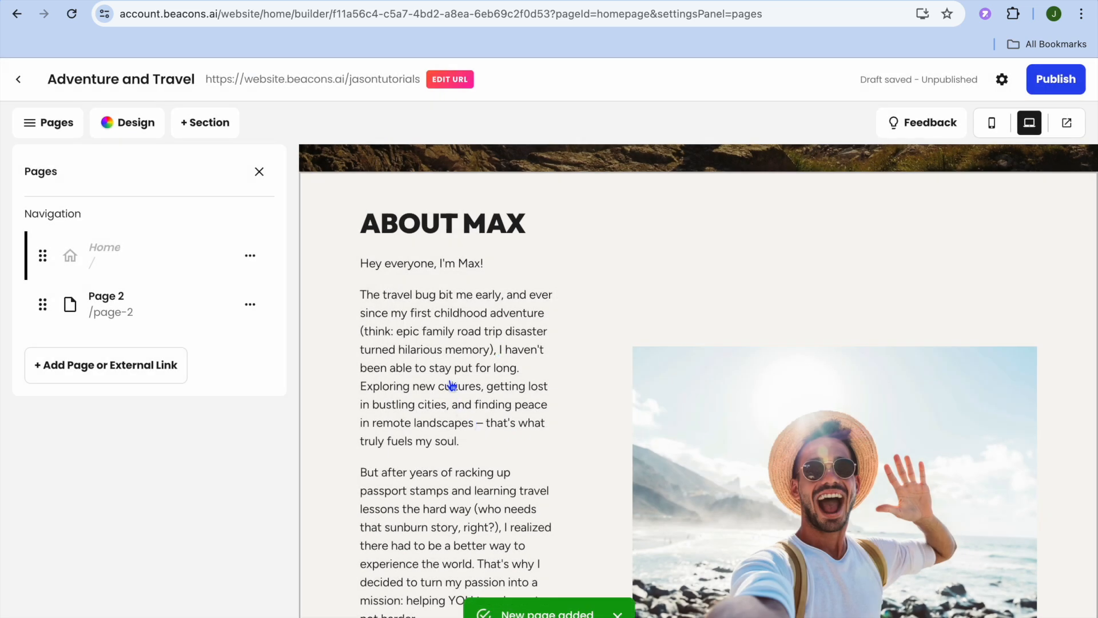
{"action": "left_click", "coordinate": [118, 314]}
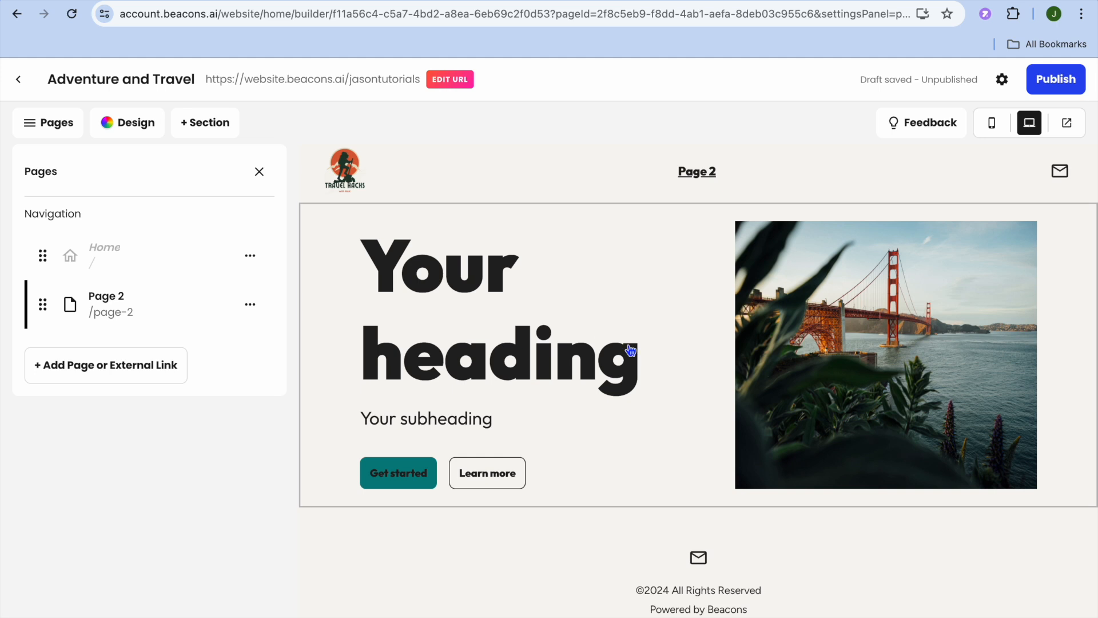
{"action": "left_click", "coordinate": [577, 378]}
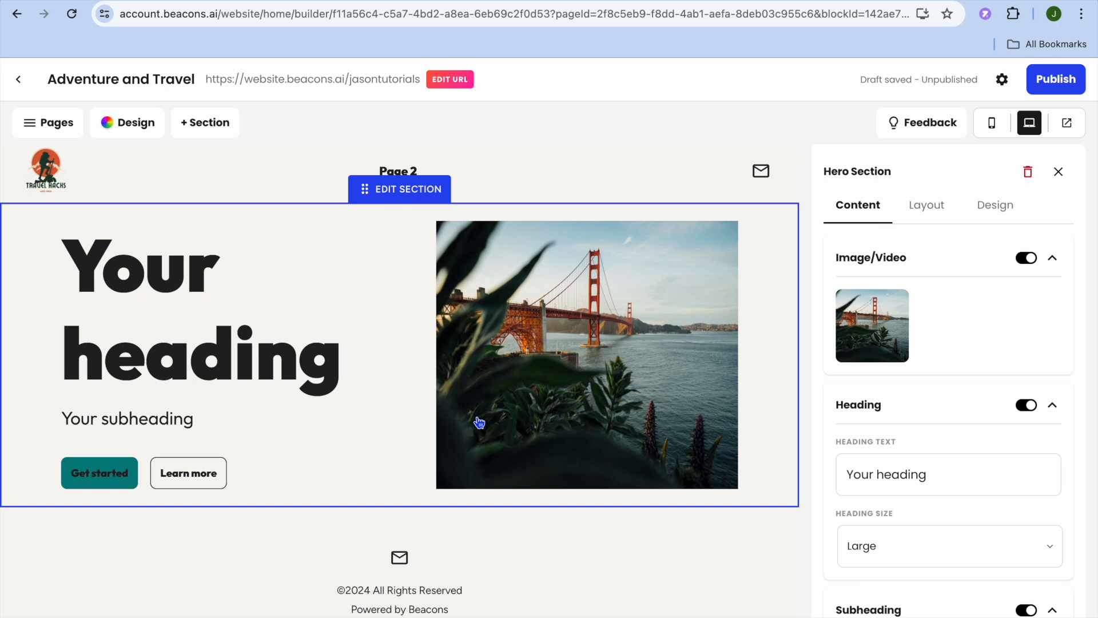
Step: Add an Email section for collecting emails to the new page and check its placement below the hero section
{"action": "left_click", "coordinate": [207, 123]}
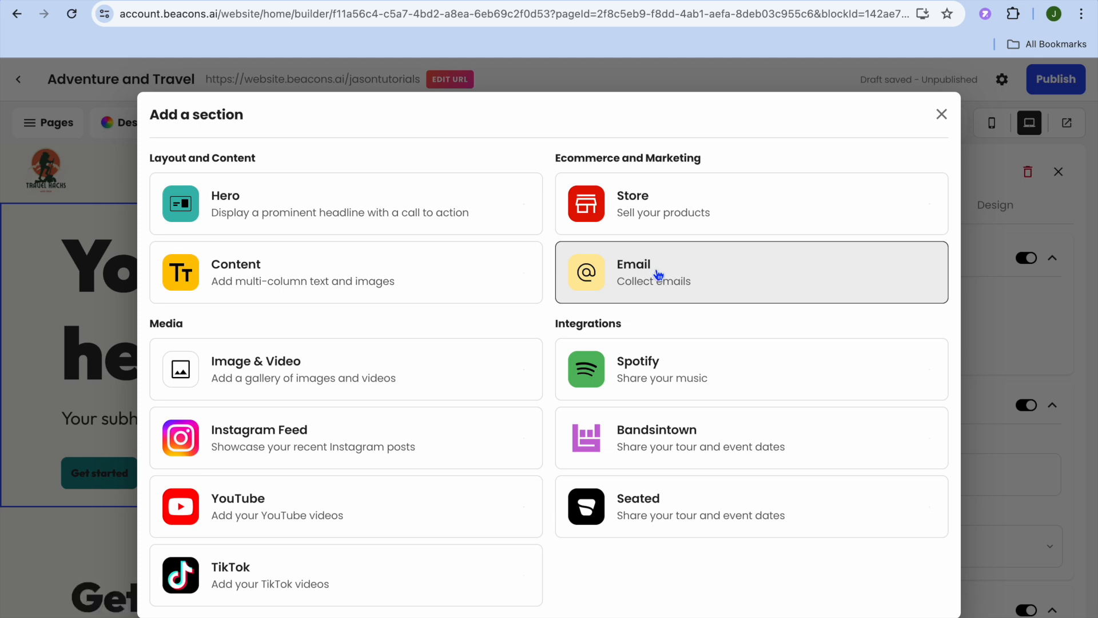
{"action": "left_click", "coordinate": [658, 276]}
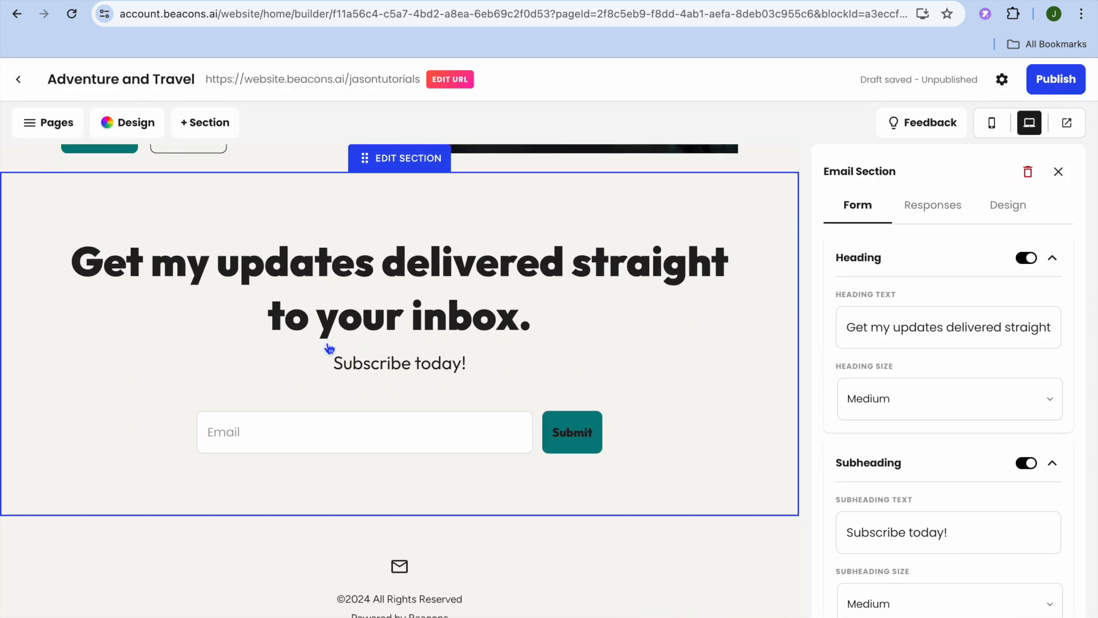
{"action": "scroll", "coordinate": [345, 394], "scroll_direction": "down", "scroll_amount": 1}
{"action": "scroll", "coordinate": [347, 396], "scroll_direction": "up", "scroll_amount": 4}
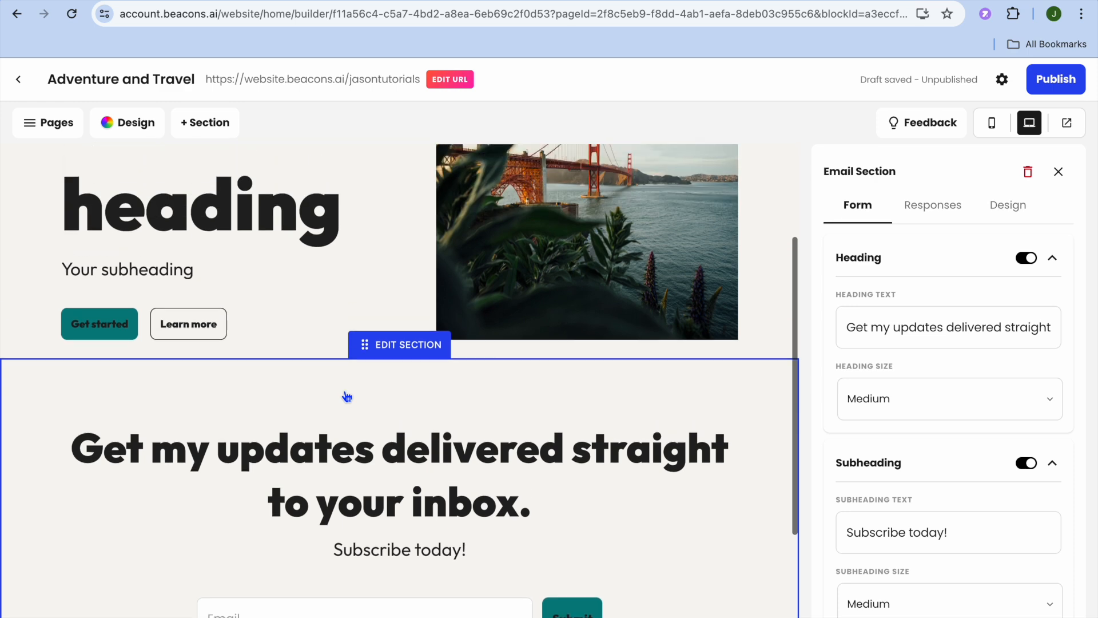
{"action": "scroll", "coordinate": [347, 395], "scroll_direction": "down", "scroll_amount": 4}
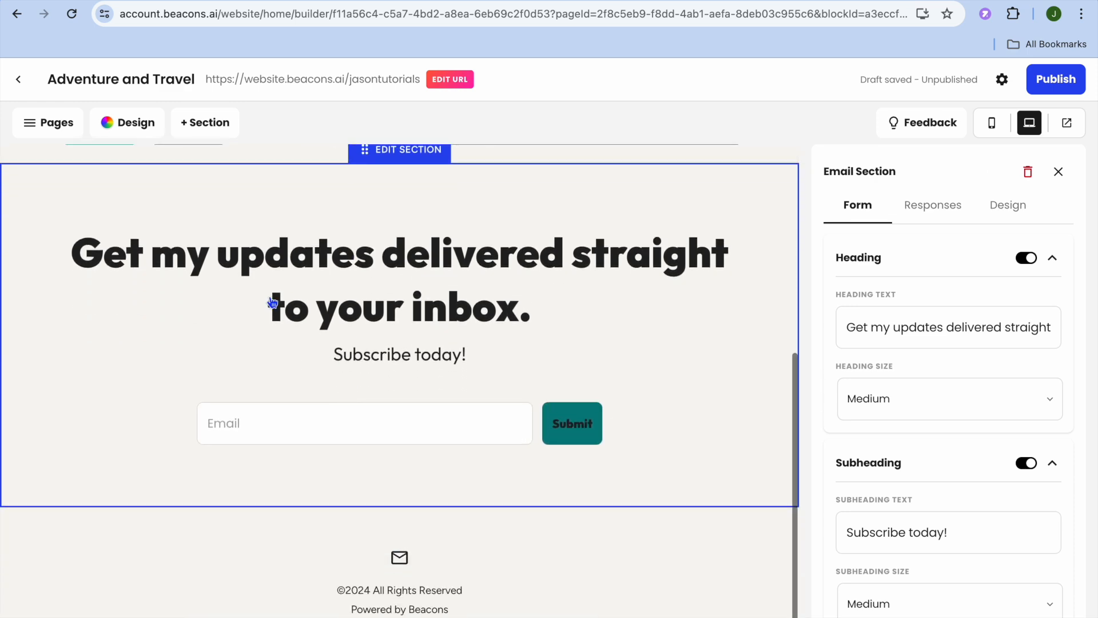
Step: Add a Store section to the new page and look over its product placeholders
{"action": "left_click", "coordinate": [200, 122]}
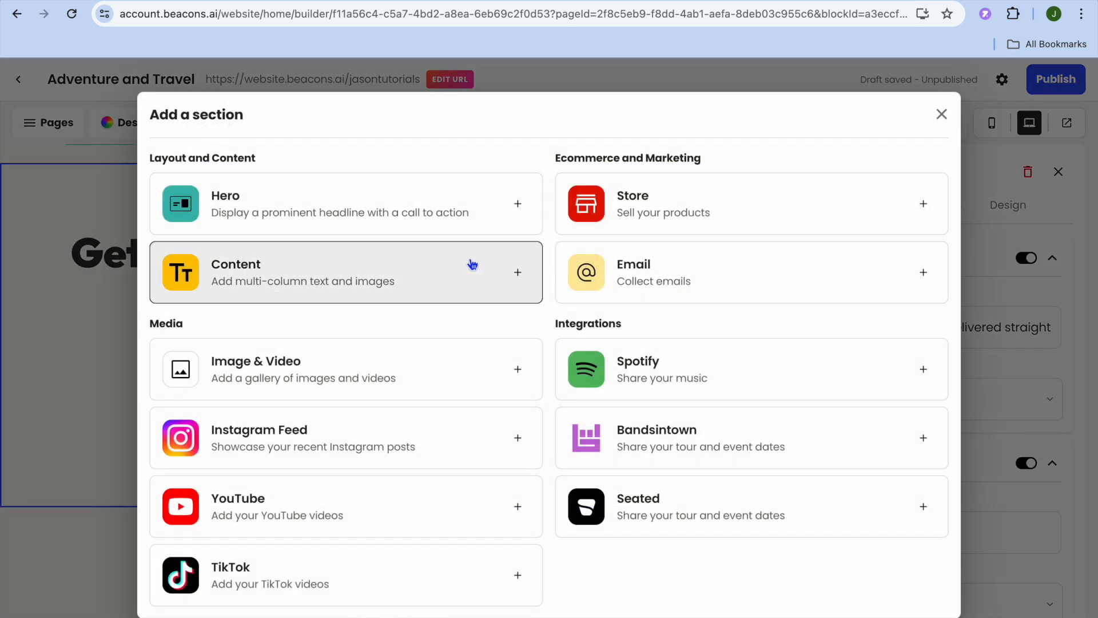
{"action": "left_click", "coordinate": [683, 210]}
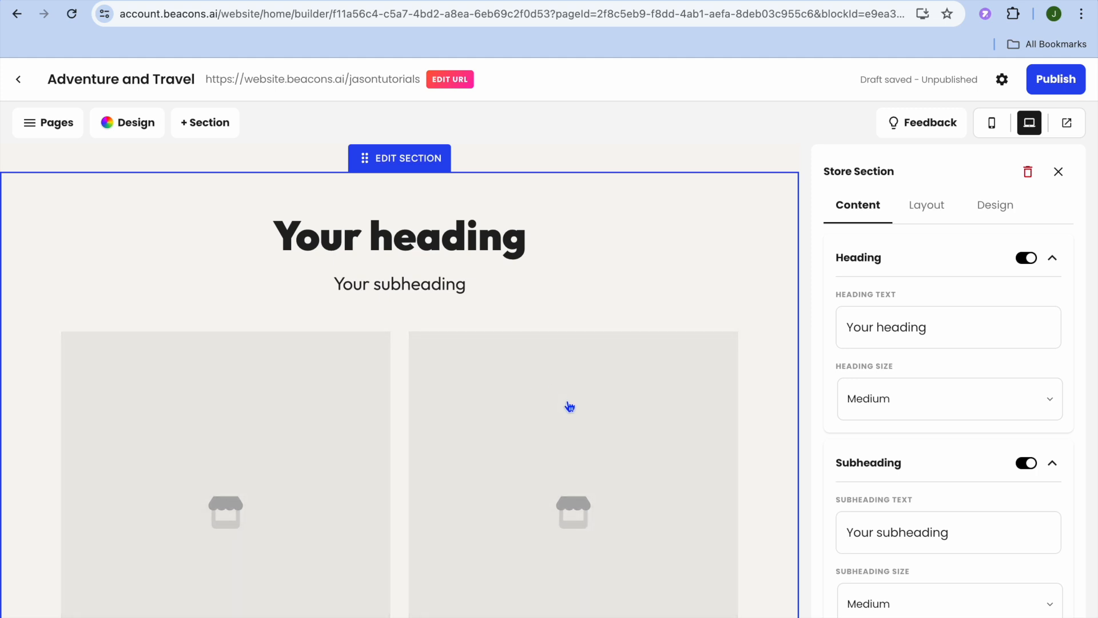
{"action": "scroll", "coordinate": [569, 405], "scroll_direction": "down", "scroll_amount": 4}
{"action": "scroll", "coordinate": [569, 406], "scroll_direction": "up", "scroll_amount": 2}
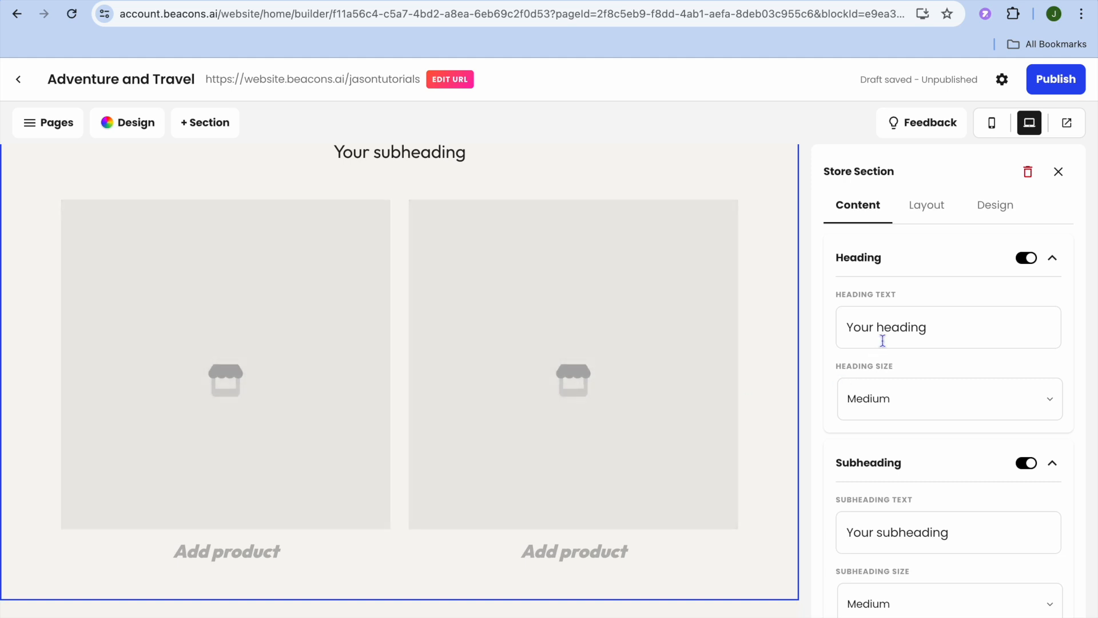
Step: Review the Store section's heading and subheading settings and the list of selectable products, closing the list without adding any
{"action": "scroll", "coordinate": [884, 337], "scroll_direction": "down", "scroll_amount": 2}
{"action": "scroll", "coordinate": [884, 338], "scroll_direction": "up", "scroll_amount": 2}
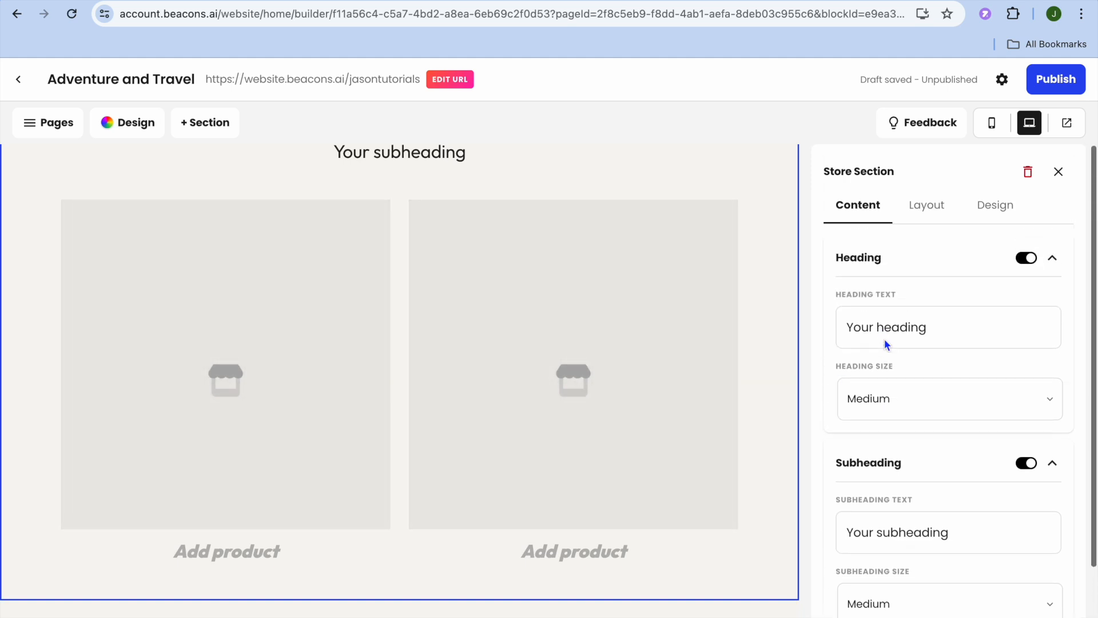
{"action": "scroll", "coordinate": [884, 339], "scroll_direction": "down", "scroll_amount": 2}
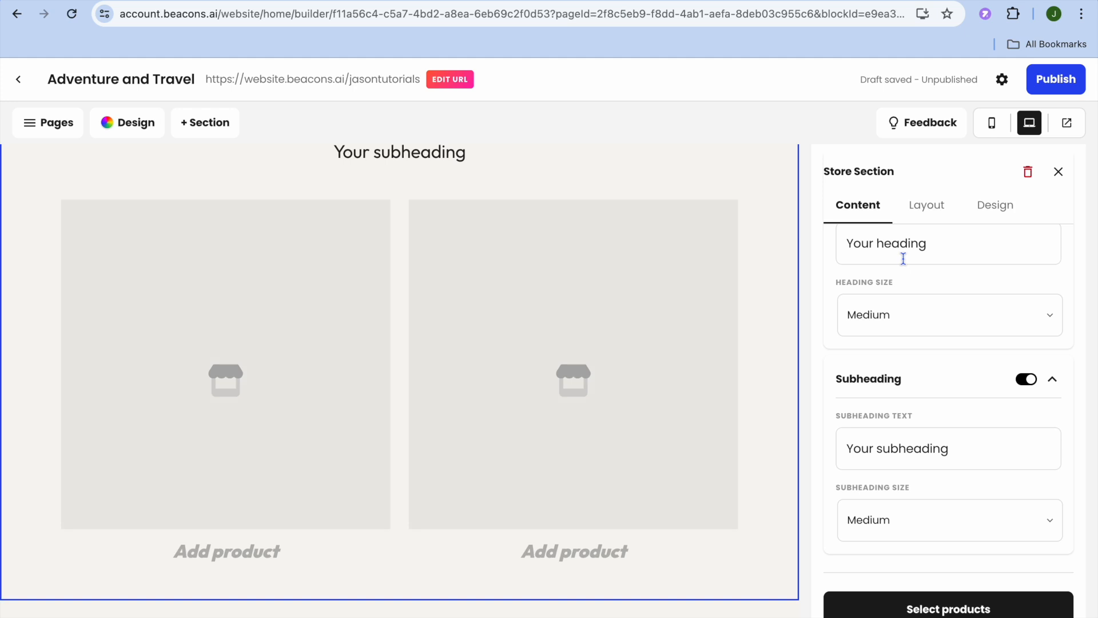
{"action": "left_click", "coordinate": [893, 612]}
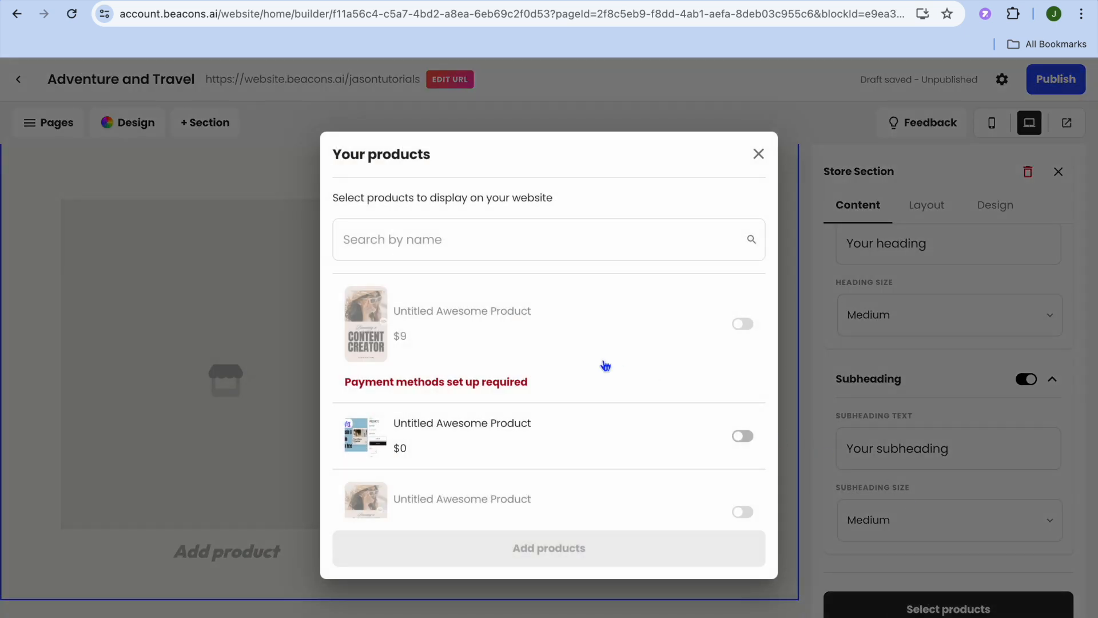
{"action": "scroll", "coordinate": [605, 365], "scroll_direction": "down", "scroll_amount": 5}
{"action": "scroll", "coordinate": [605, 365], "scroll_direction": "up", "scroll_amount": 5}
{"action": "left_click", "coordinate": [761, 154]}
Step: Add a Content section for multi-column text and images to the page and check how it sits below the store section
{"action": "scroll", "coordinate": [507, 275], "scroll_direction": "up", "scroll_amount": 10}
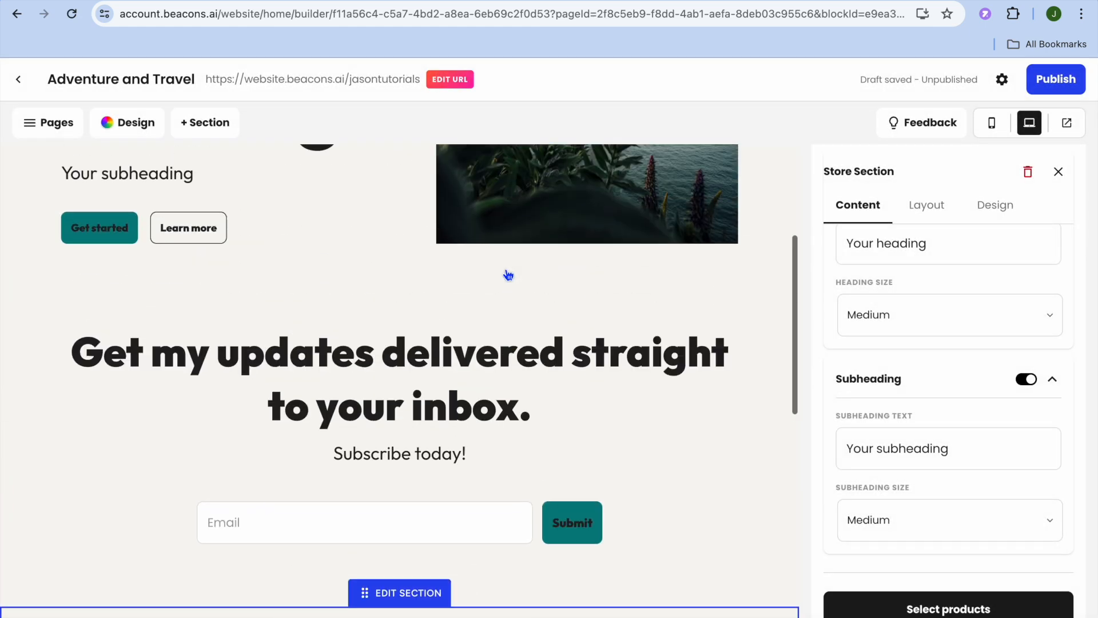
{"action": "left_click", "coordinate": [202, 123]}
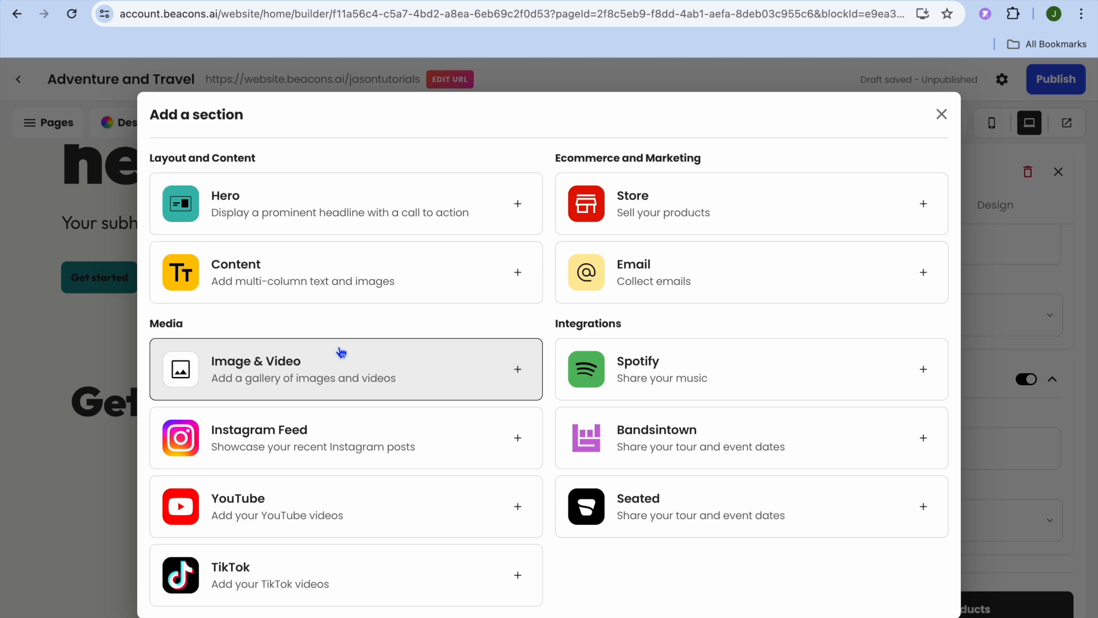
{"action": "left_click", "coordinate": [453, 274]}
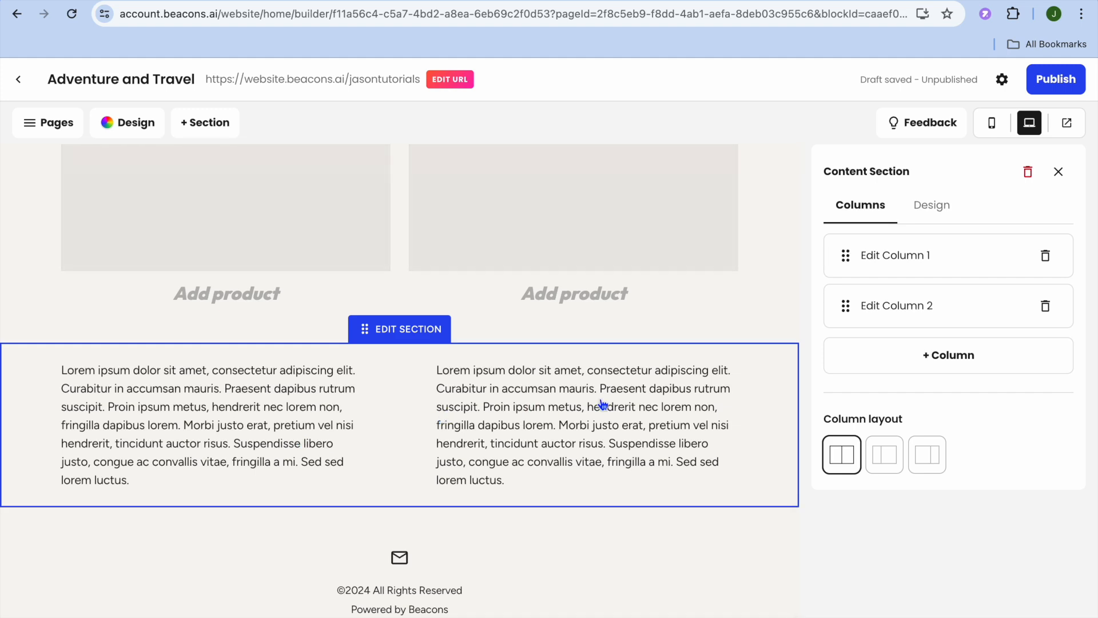
{"action": "scroll", "coordinate": [603, 404], "scroll_direction": "up", "scroll_amount": 6}
{"action": "scroll", "coordinate": [603, 405], "scroll_direction": "down", "scroll_amount": 10}
{"action": "scroll", "coordinate": [603, 404], "scroll_direction": "up", "scroll_amount": 13}
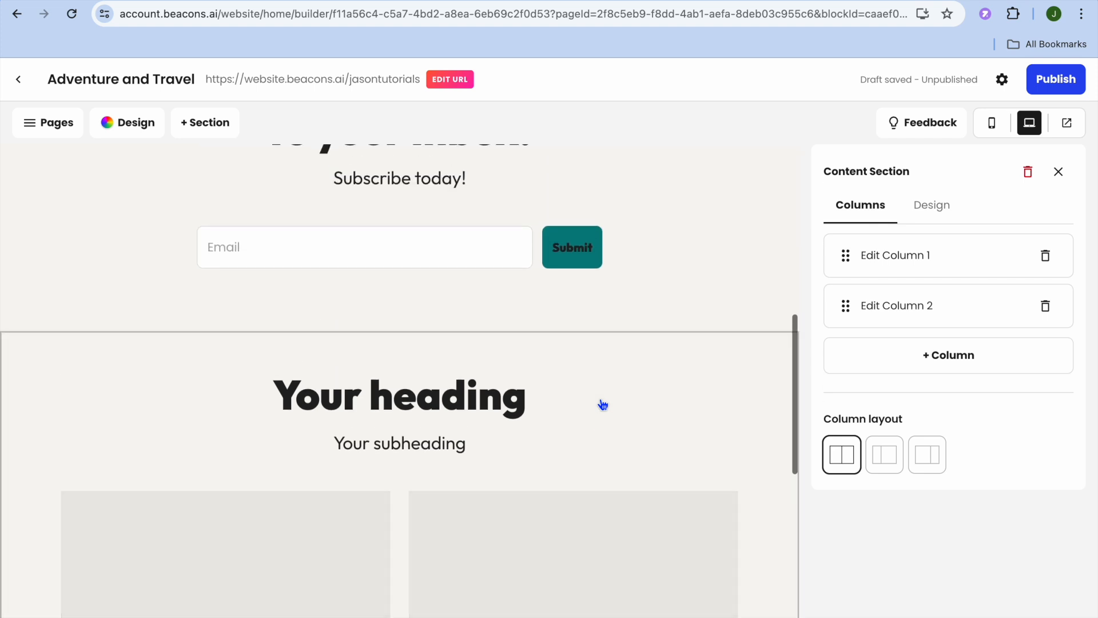
{"action": "scroll", "coordinate": [601, 405], "scroll_direction": "up", "scroll_amount": 8}
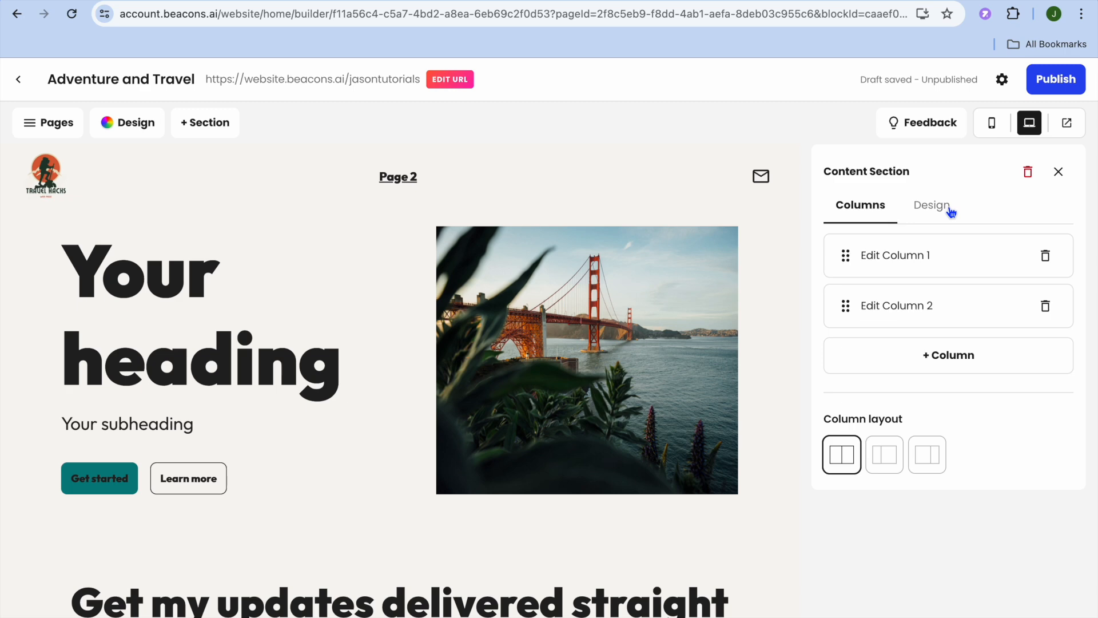
Step: Preview the draft website, look through its home page sections and return to the builder
{"action": "left_click", "coordinate": [1067, 125]}
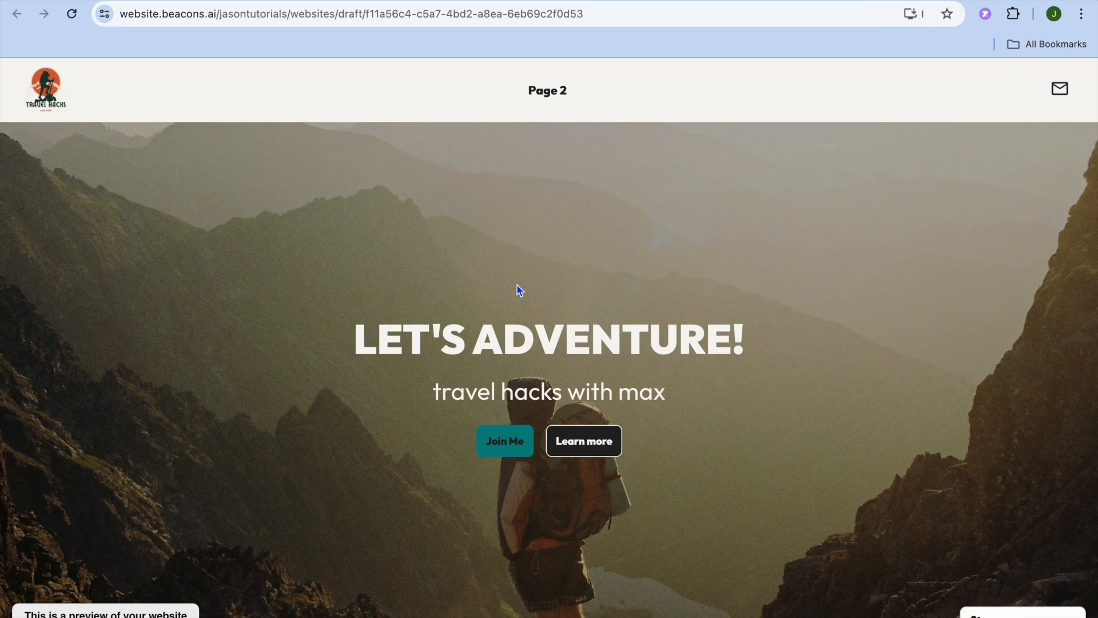
{"action": "scroll", "coordinate": [519, 290], "scroll_direction": "down", "scroll_amount": 5}
{"action": "scroll", "coordinate": [516, 284], "scroll_direction": "down", "scroll_amount": 10}
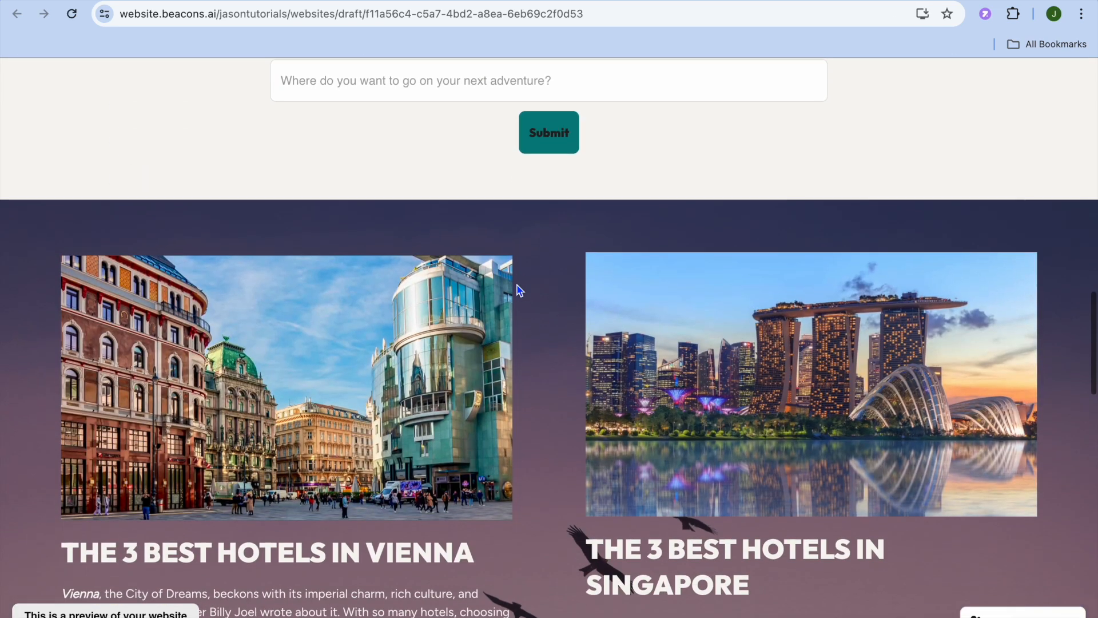
{"action": "scroll", "coordinate": [517, 284], "scroll_direction": "up", "scroll_amount": 15}
{"action": "scroll", "coordinate": [519, 290], "scroll_direction": "up", "scroll_amount": 1}
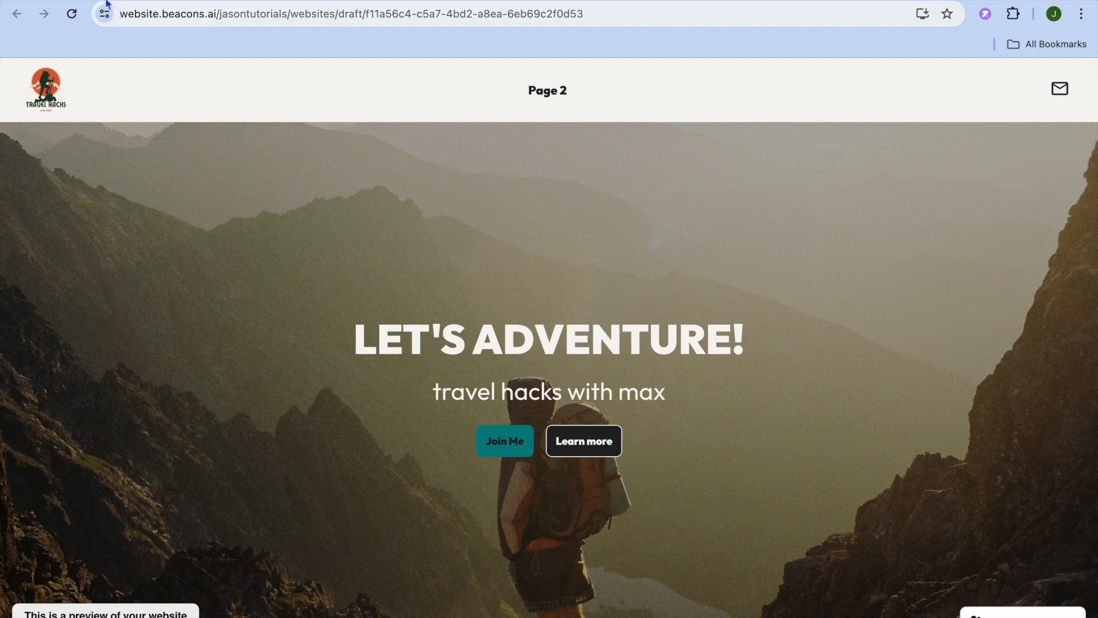
{"action": "left_click", "coordinate": [17, 13]}
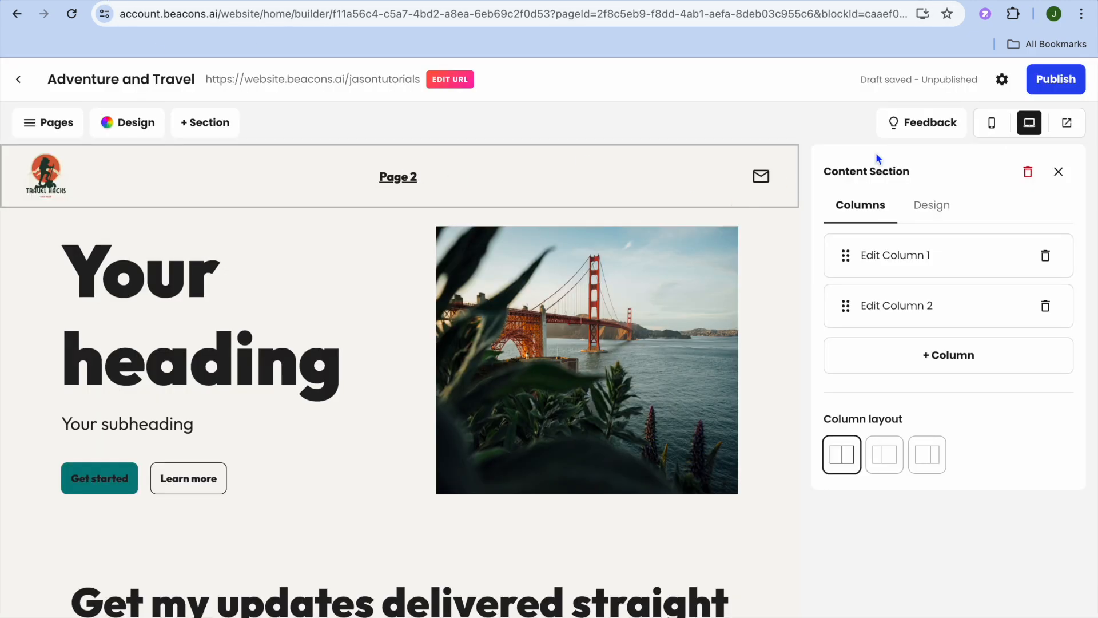
Step: Publish the website and copy its shareable link
{"action": "left_click", "coordinate": [1049, 81]}
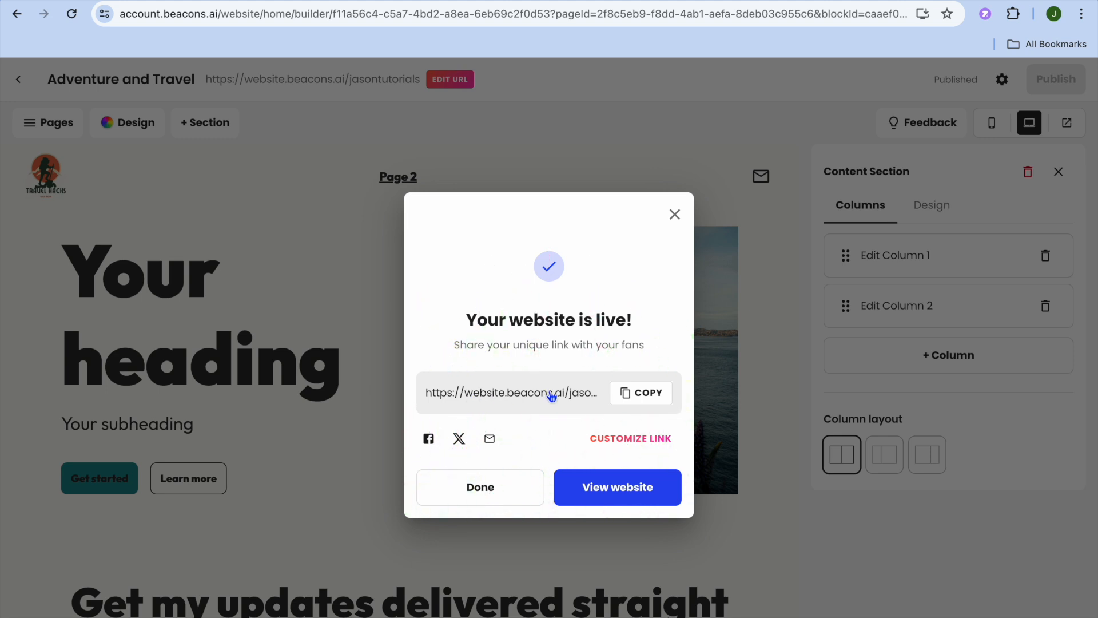
{"action": "left_click", "coordinate": [638, 399]}
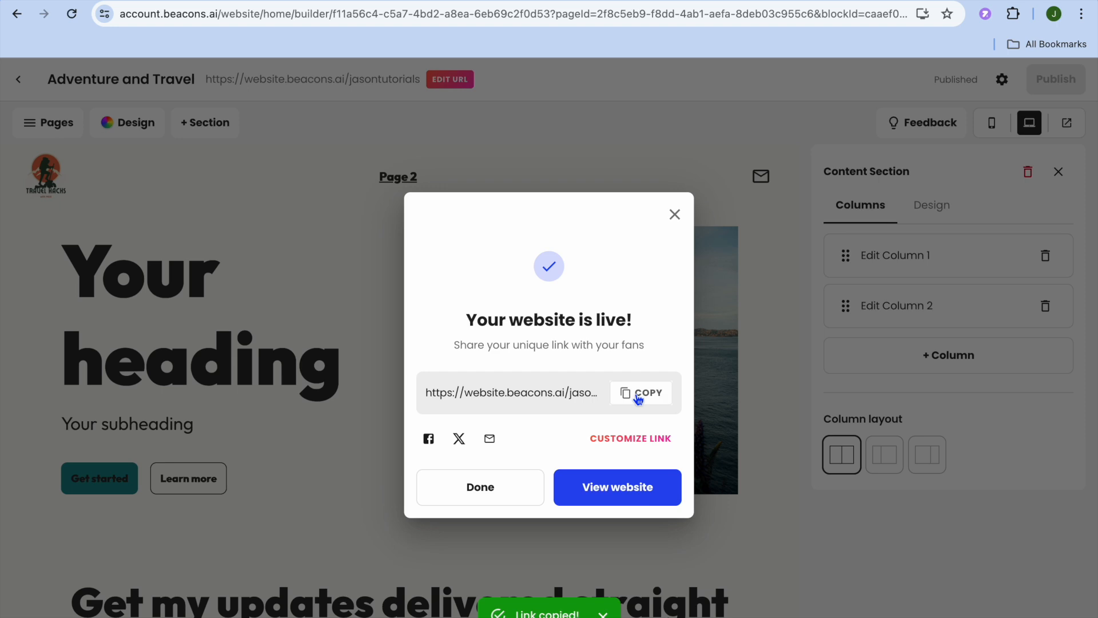